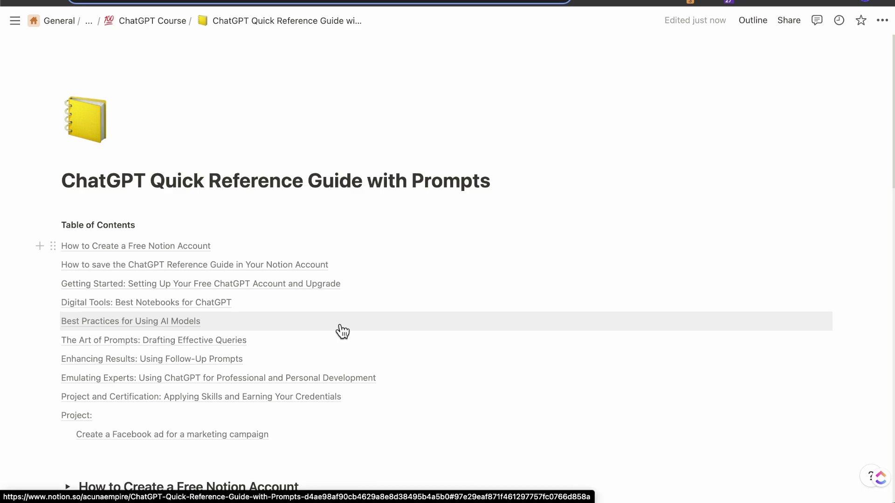
# Expand the guide's "The Art of Prompts: Drafting Effective Queries" section and look through its sample prompts
pyautogui.scroll(-4, 355, 329)
pyautogui.scroll(-2, 354, 328)
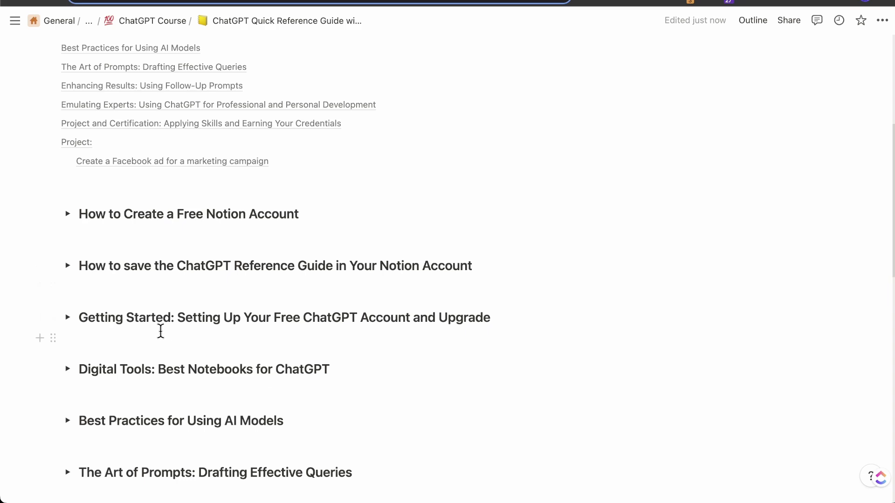
pyautogui.scroll(-3, 168, 350)
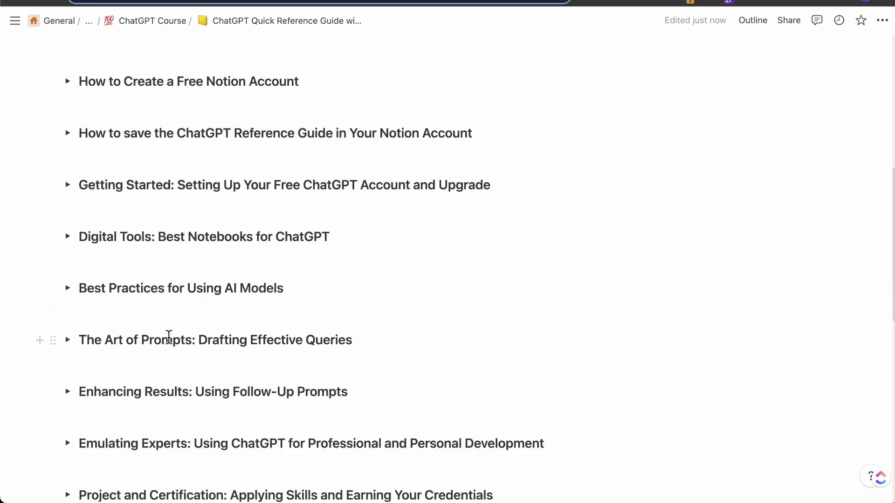
pyautogui.click(68, 340)
pyautogui.scroll(-7, 284, 272)
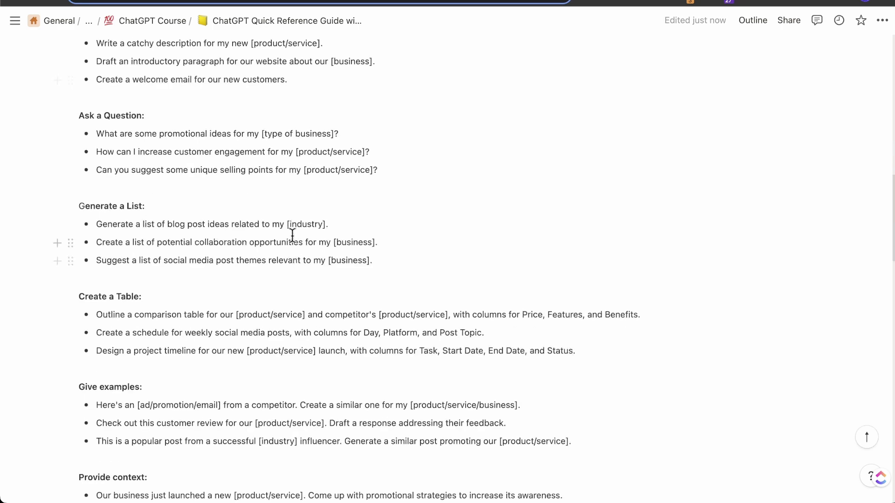
pyautogui.scroll(3, 292, 235)
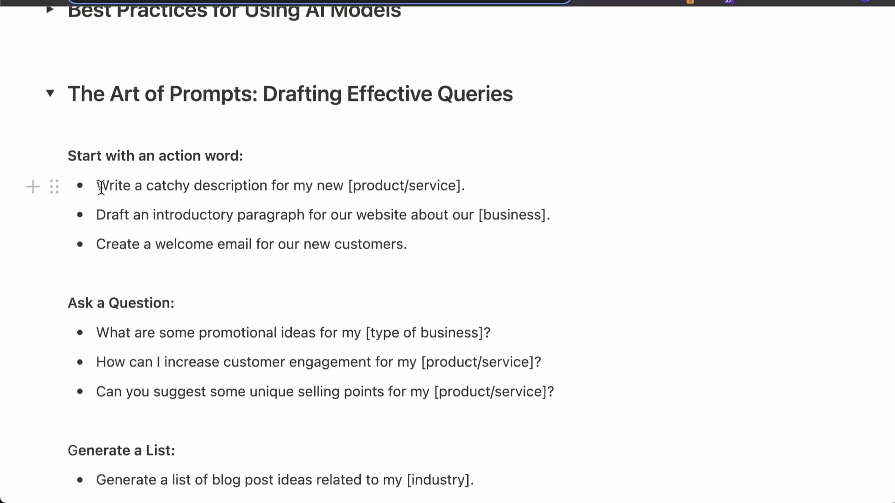
# Copy the prompt "Write a catchy description for my new [product/service]." from the guide into ChatGPT and submit it
pyautogui.moveTo(96, 185); pyautogui.dragTo(461, 187)
pyautogui.click(326, 236)
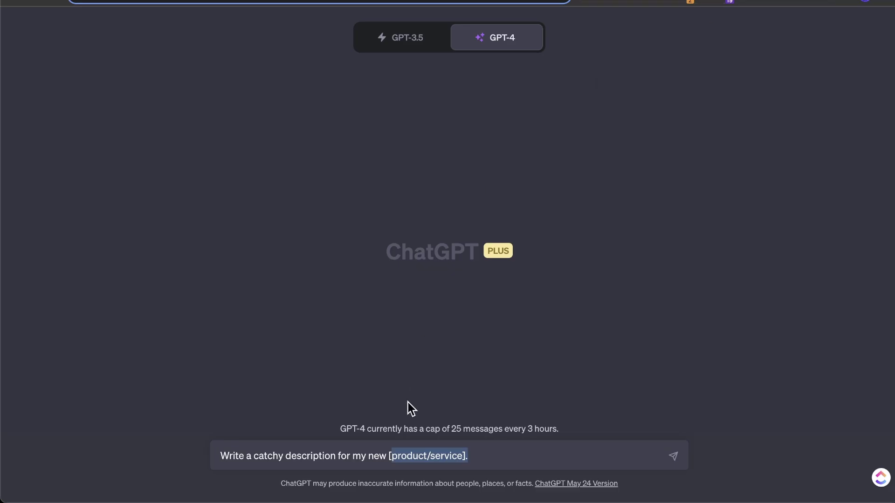
pyautogui.click(493, 450)
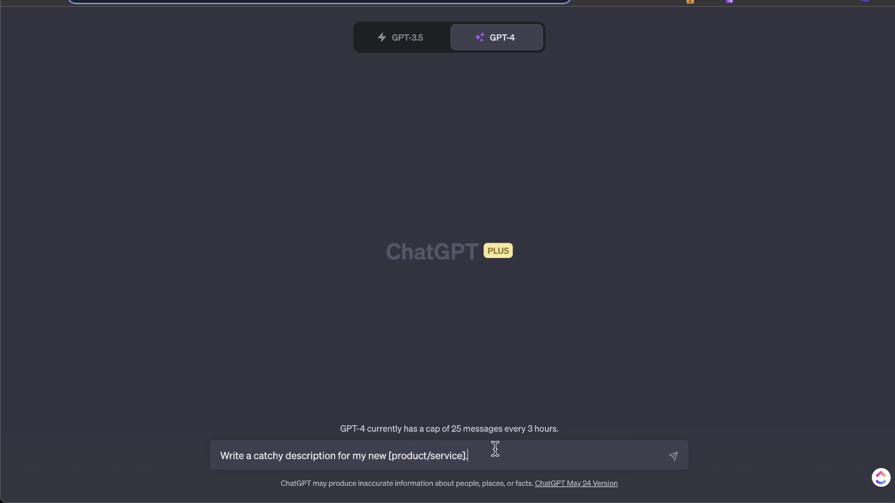
pyautogui.moveTo(485, 451); pyautogui.dragTo(219, 455)
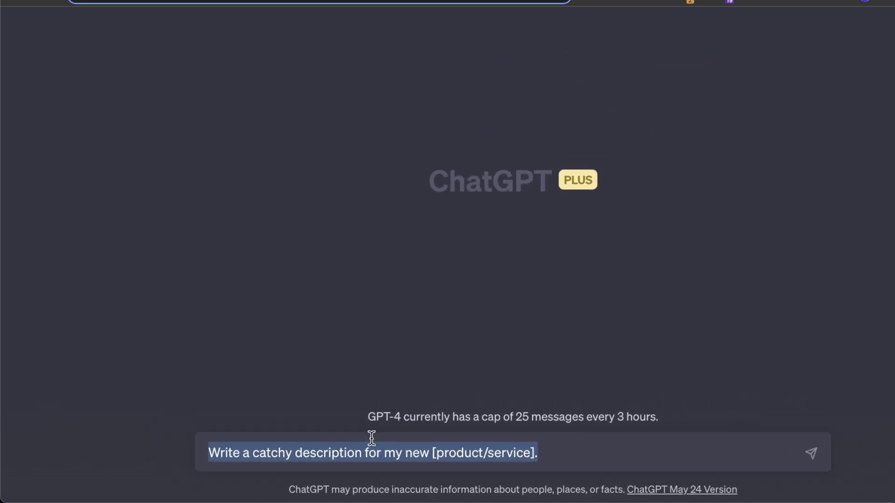
pyautogui.click(811, 453)
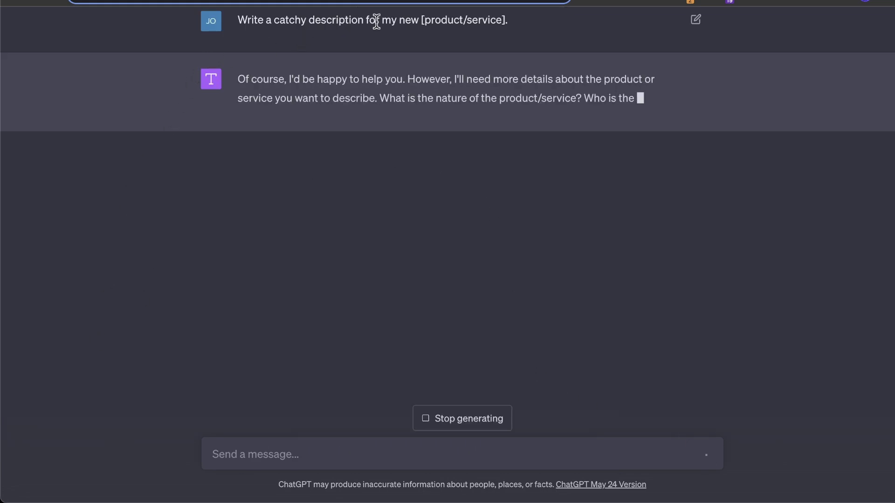
# Edit the submitted prompt to read "Write a catchy description for my new Healthy Pizza shop" and resubmit it
pyautogui.scroll(1, 513, 175)
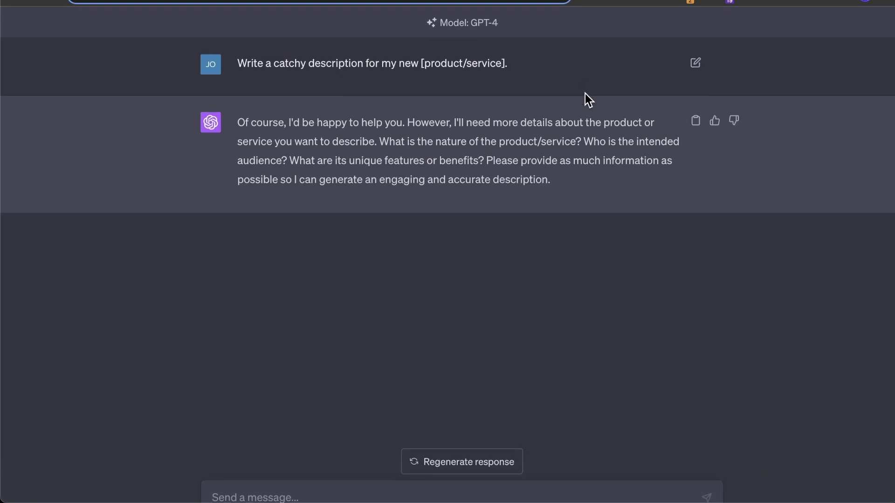
pyautogui.click(697, 62)
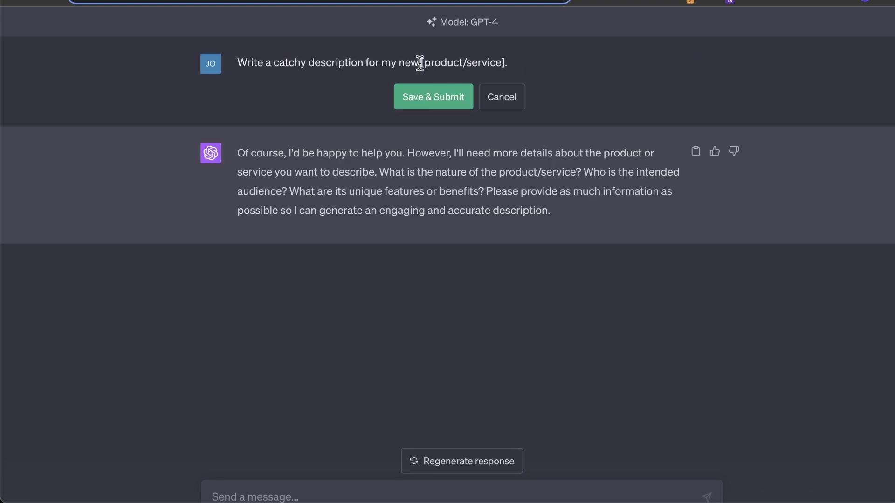
pyautogui.moveTo(421, 63); pyautogui.dragTo(558, 64)
pyautogui.write('Healthy Pizza sho')
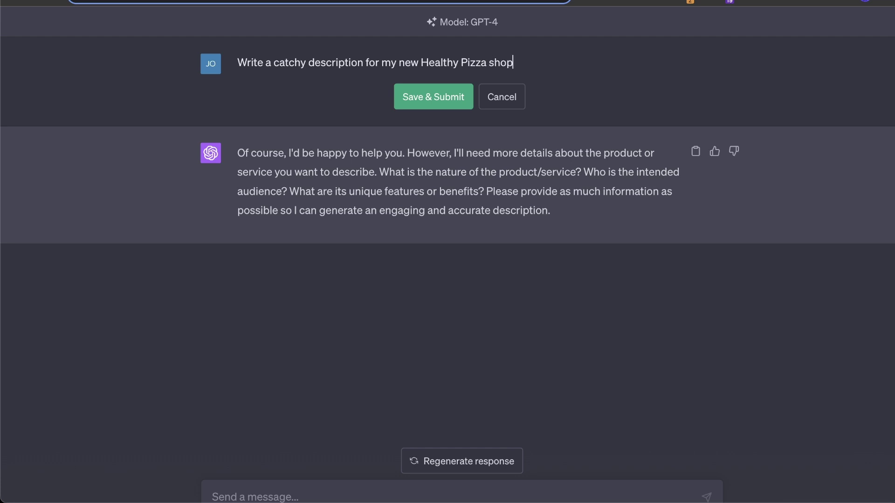
pyautogui.press('Return')
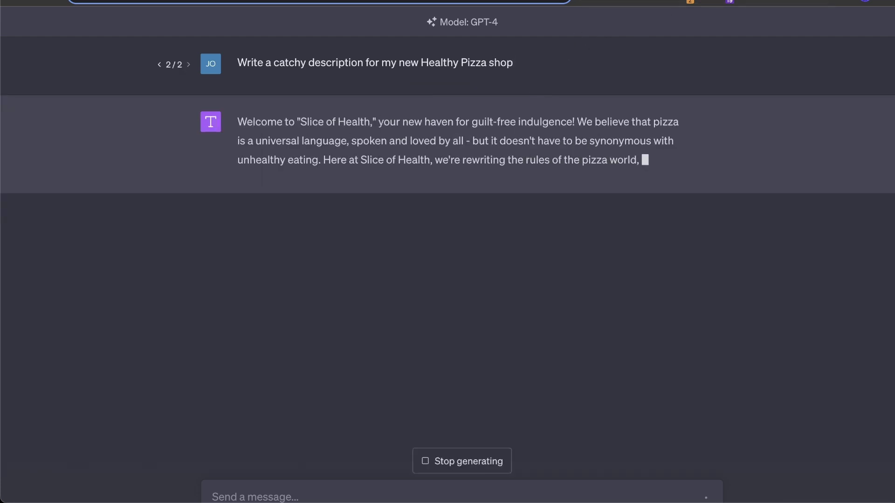
# Switch back to the Notion guide, collapse "The Art of Prompts" section and review the Facebook ad project at the page's end
pyautogui.click(661, 2)
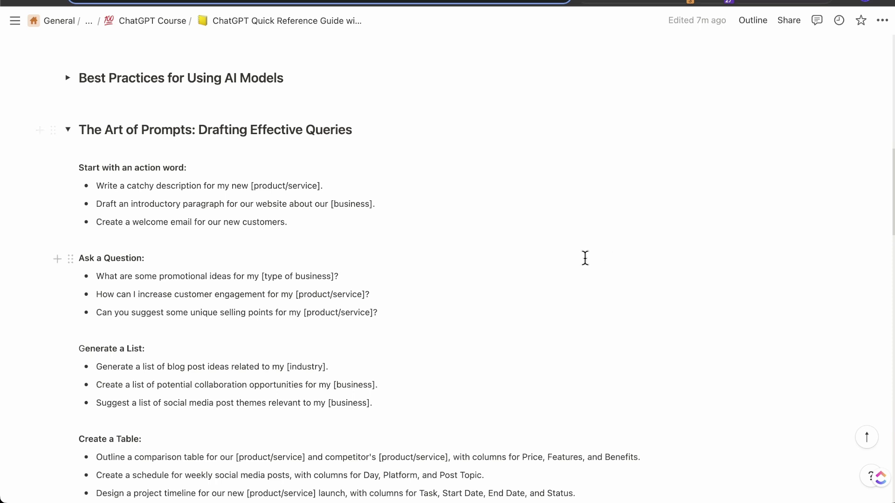
pyautogui.click(68, 130)
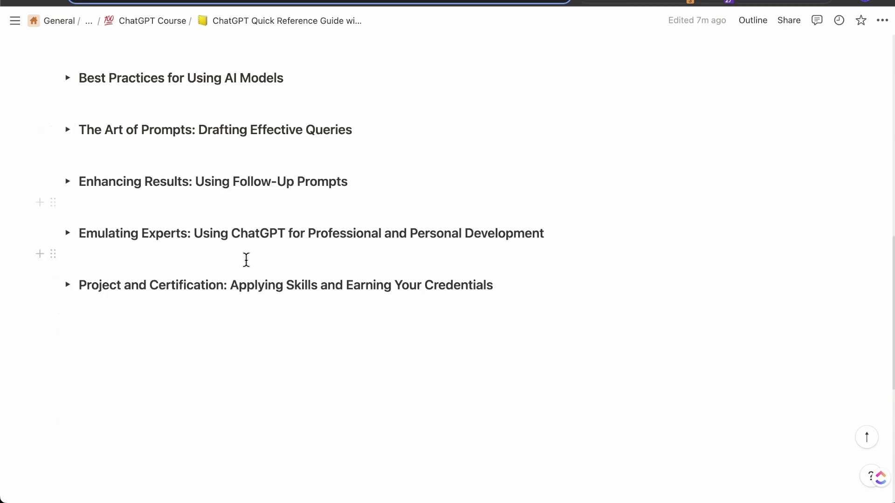
pyautogui.scroll(-3, 246, 259)
pyautogui.scroll(-5, 246, 260)
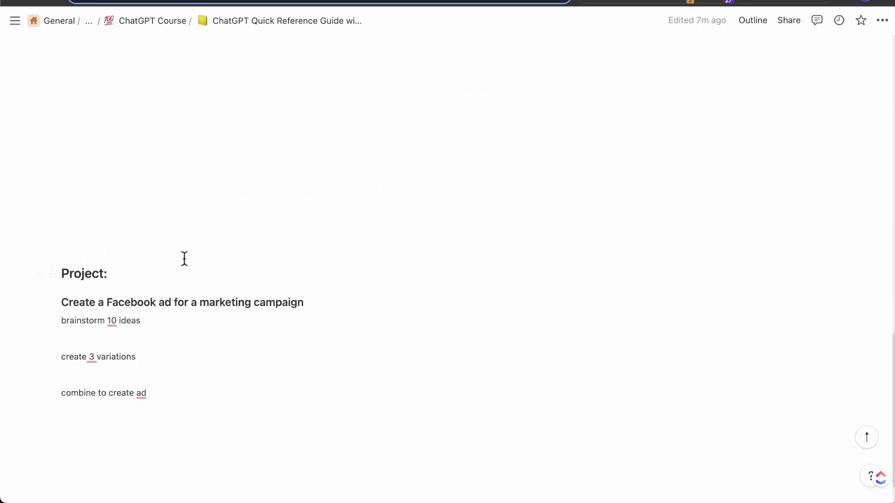
pyautogui.click(168, 264)
pyautogui.scroll(-1, 168, 265)
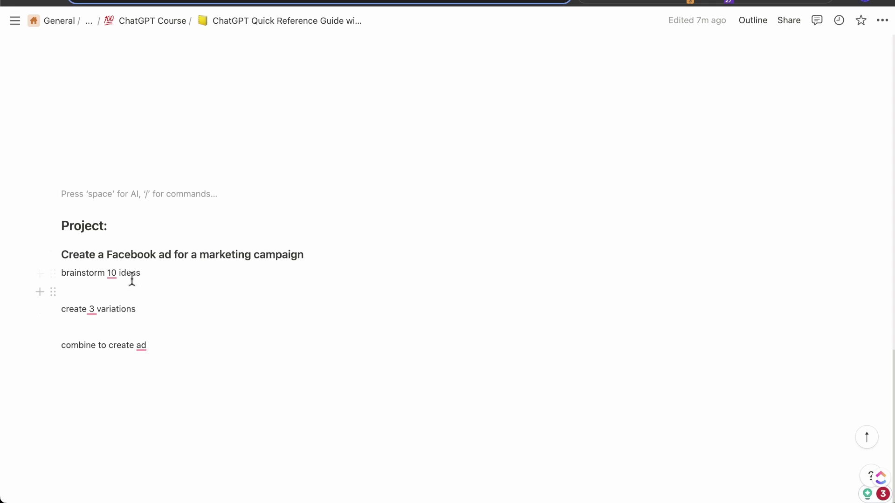
pyautogui.moveTo(61, 254); pyautogui.dragTo(297, 254)
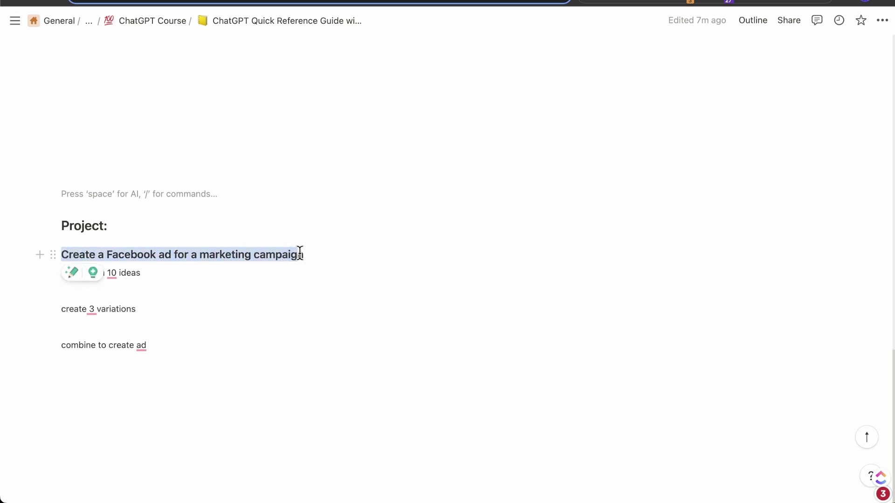
pyautogui.moveTo(304, 252); pyautogui.dragTo(303, 254)
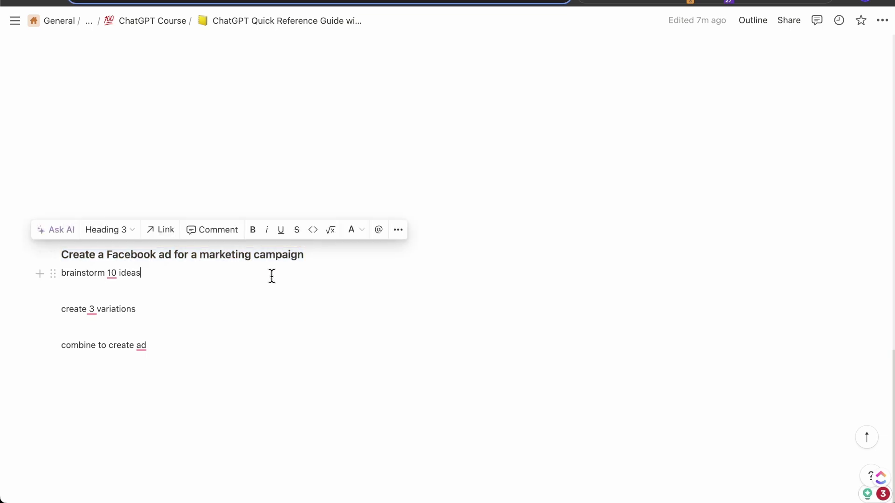
pyautogui.click(270, 278)
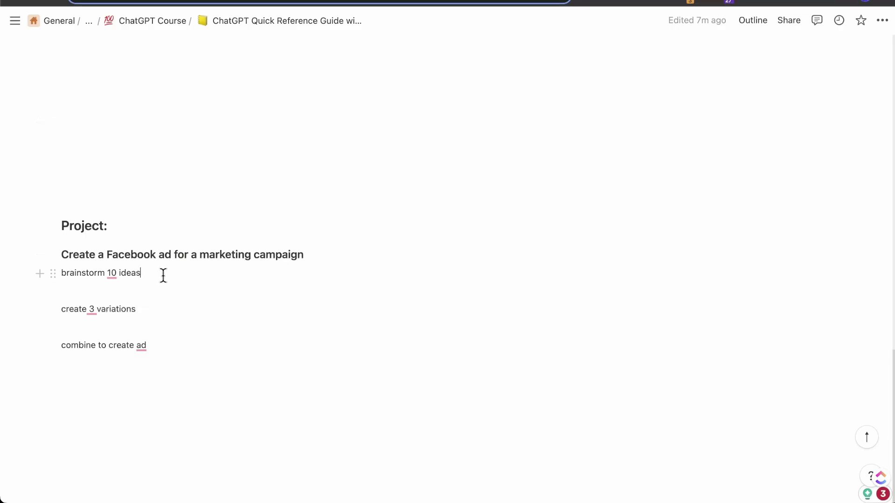
# Copy "brainstorm 10 ideas" from the guide into a new ChatGPT message and append "for a facebook ad for my healthy pizza shop"
pyautogui.moveTo(163, 276); pyautogui.dragTo(25, 275)
pyautogui.press('super+c')
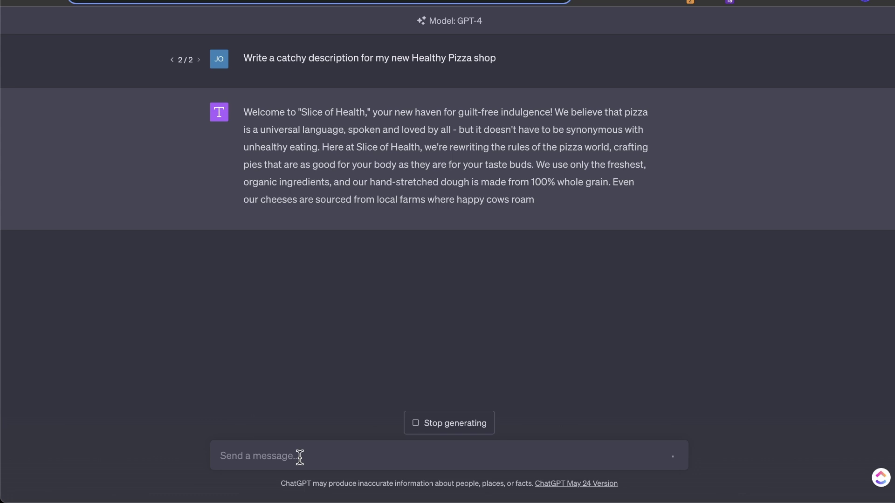
pyautogui.click(300, 456)
pyautogui.press('super+v')
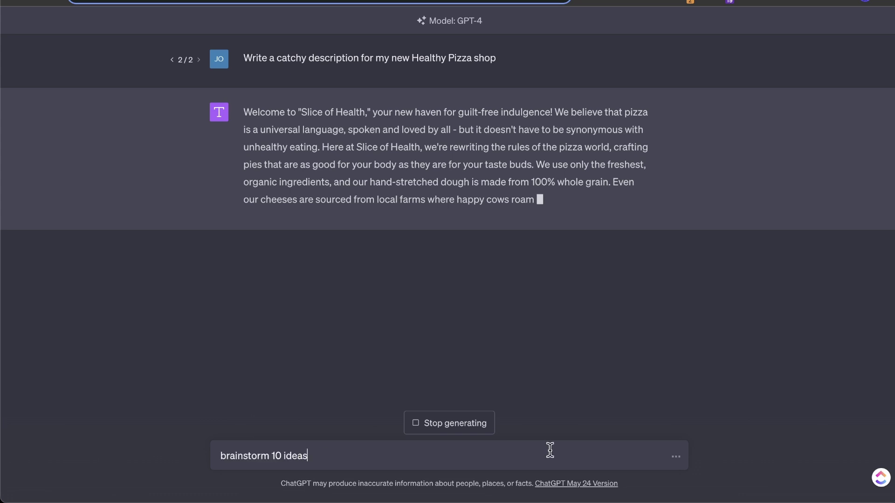
pyautogui.write('for a facebook ad for')
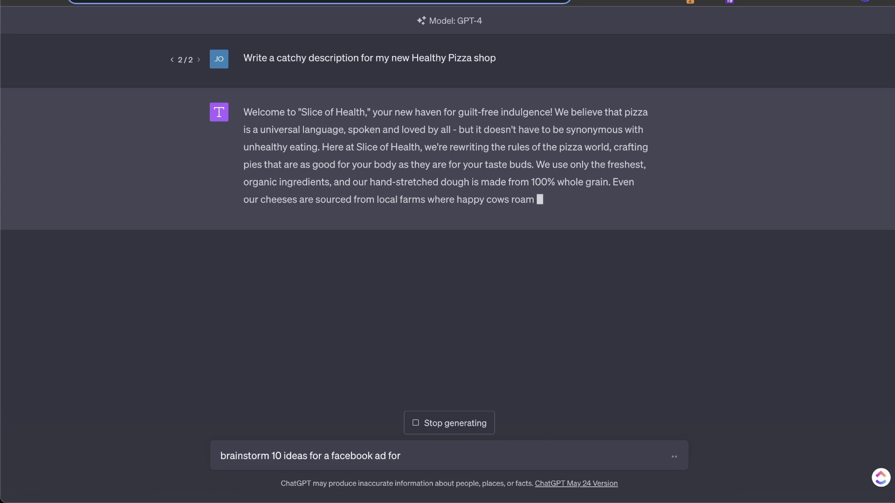
pyautogui.write(' my healthy pizza shop')
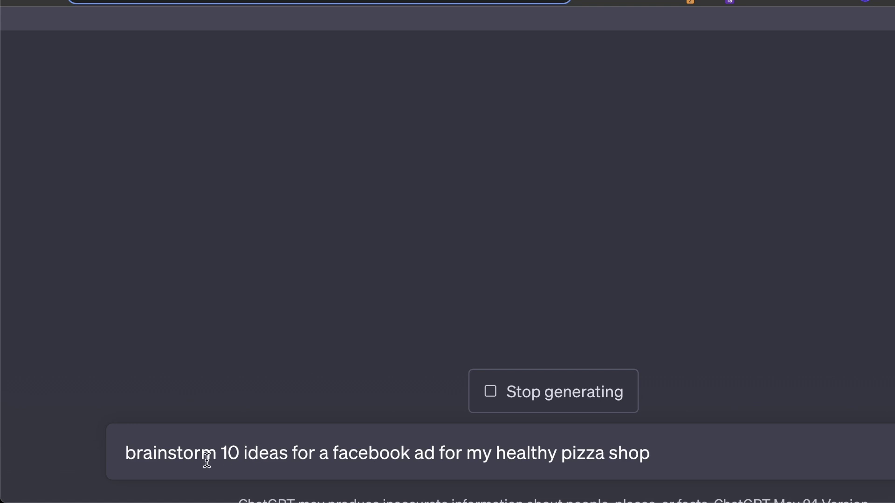
# Replace "ideas" with "headlines" in the drafted Facebook ad message, stop the response in progress and send the message
pyautogui.doubleClick(261, 454)
pyautogui.write('head')
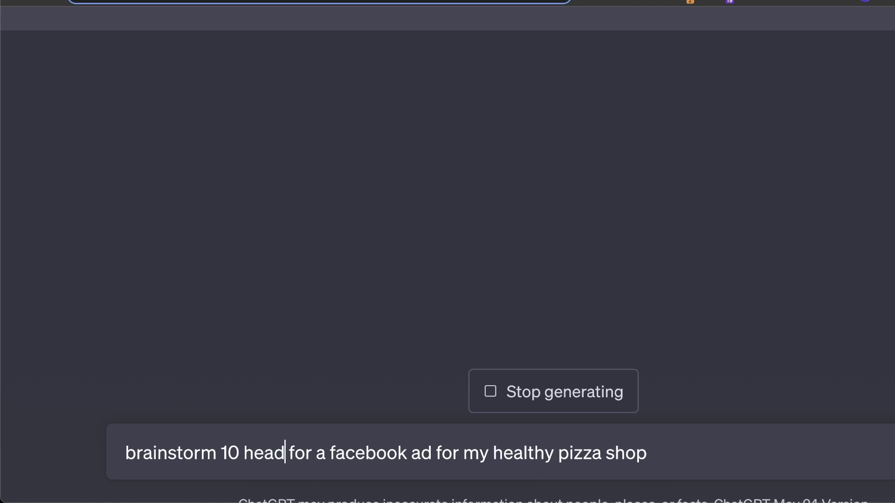
pyautogui.write('lines')
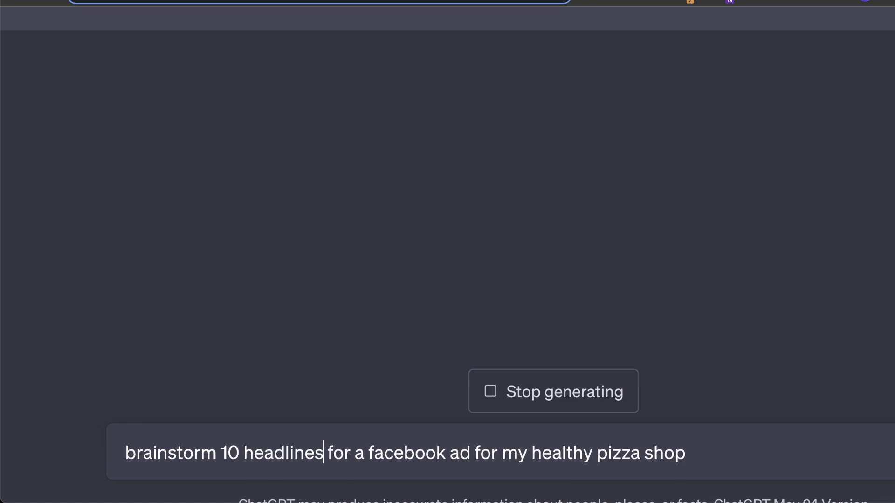
pyautogui.click(702, 448)
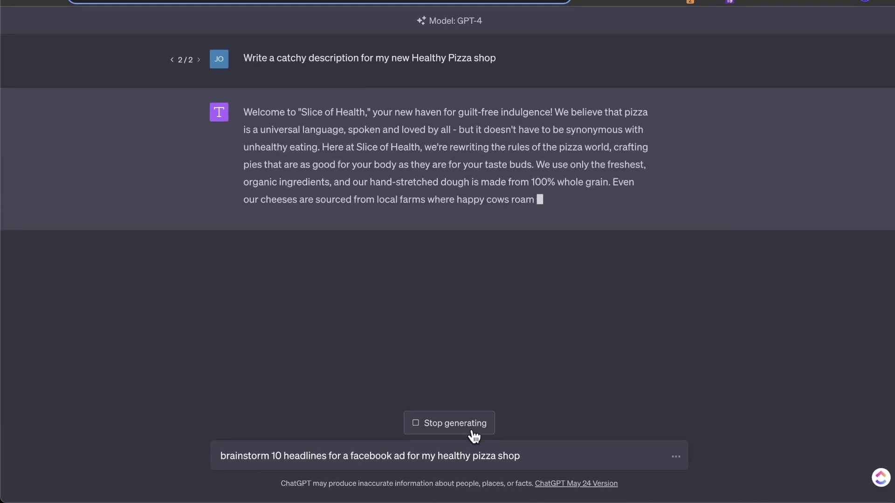
pyautogui.click(603, 391)
pyautogui.click(673, 455)
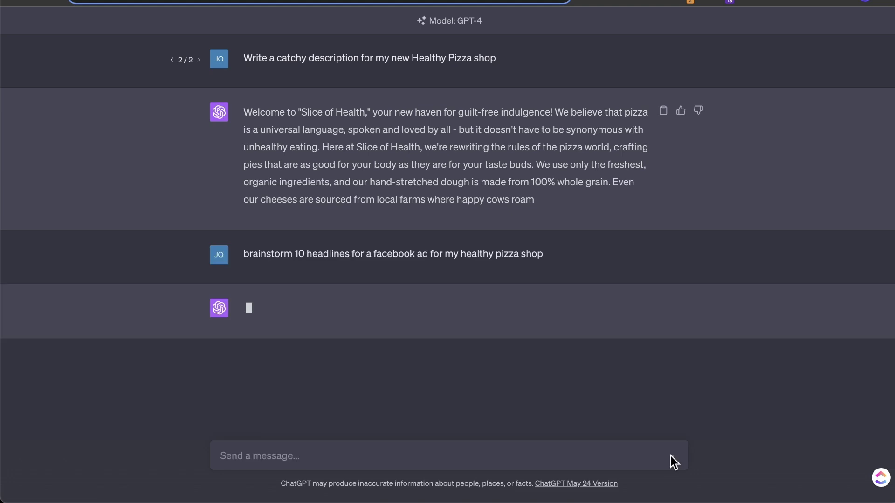
# Reload ChatGPT, show the chat history and reopen the "Catchy Product Description" conversation
pyautogui.click(475, 456)
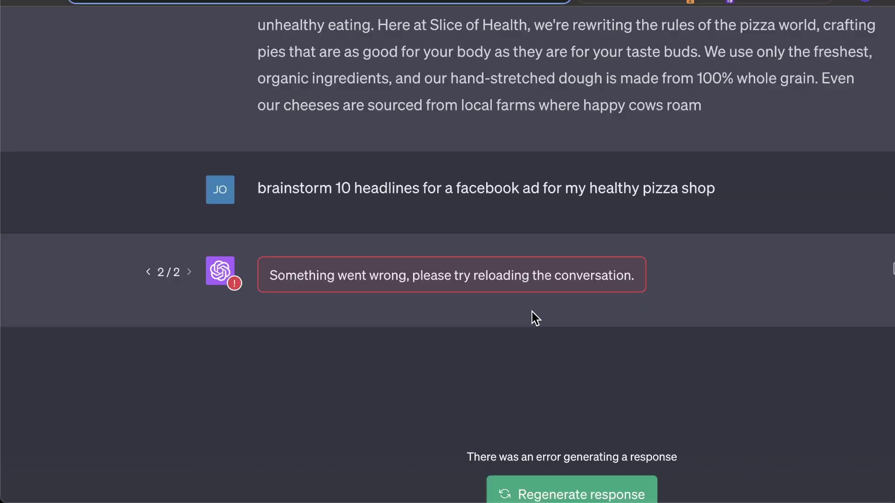
pyautogui.press('super+r')
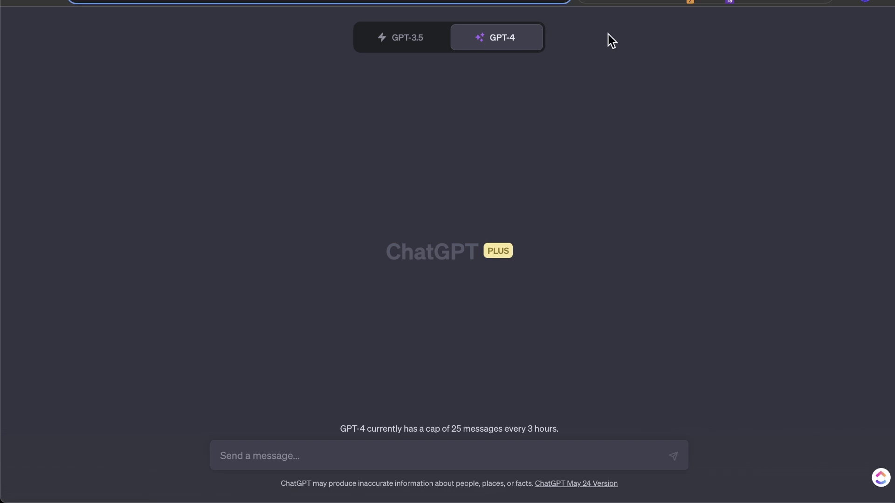
pyautogui.click(790, 40)
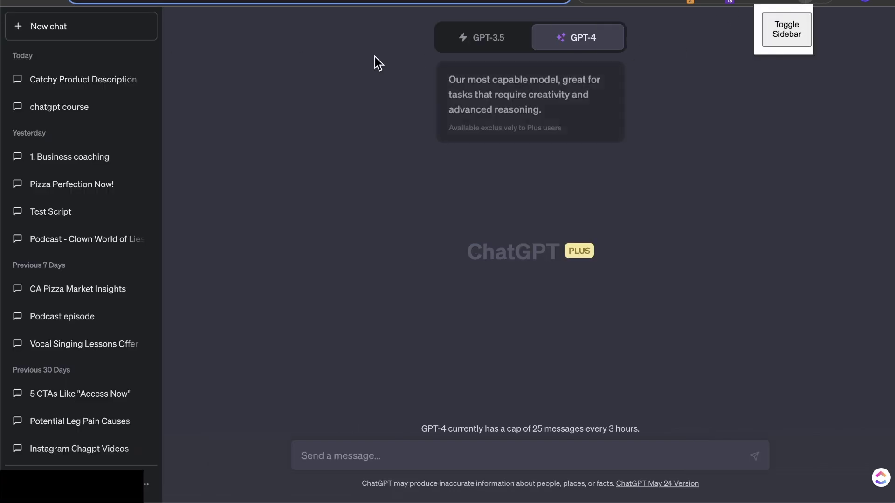
pyautogui.click(76, 82)
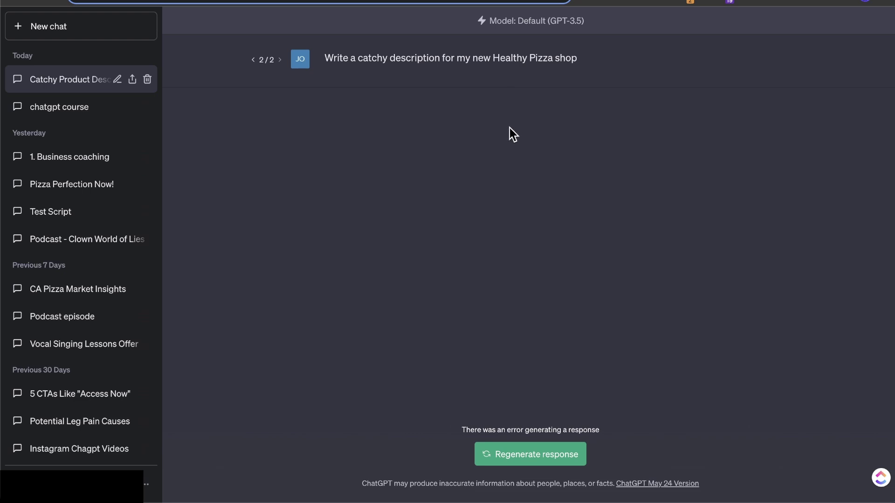
# Regenerate the response to the Healthy Pizza shop prompt and stop it while it is being written
pyautogui.moveTo(320, 56); pyautogui.dragTo(377, 77)
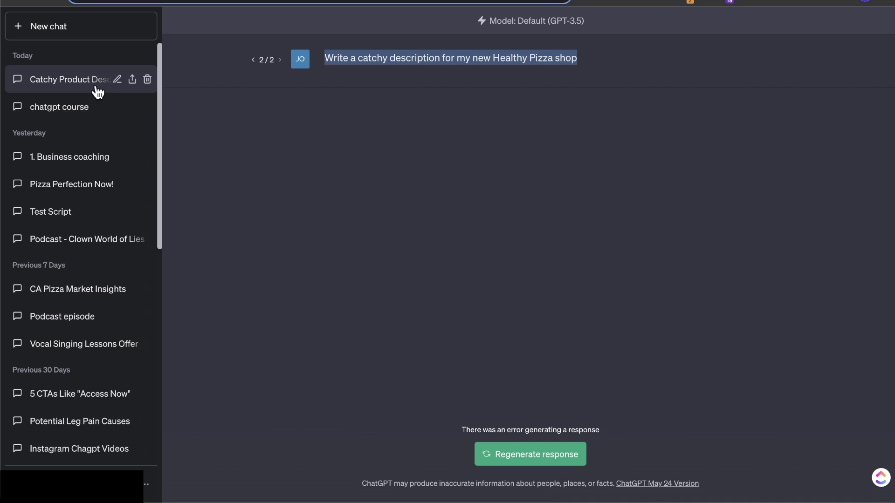
pyautogui.click(225, 139)
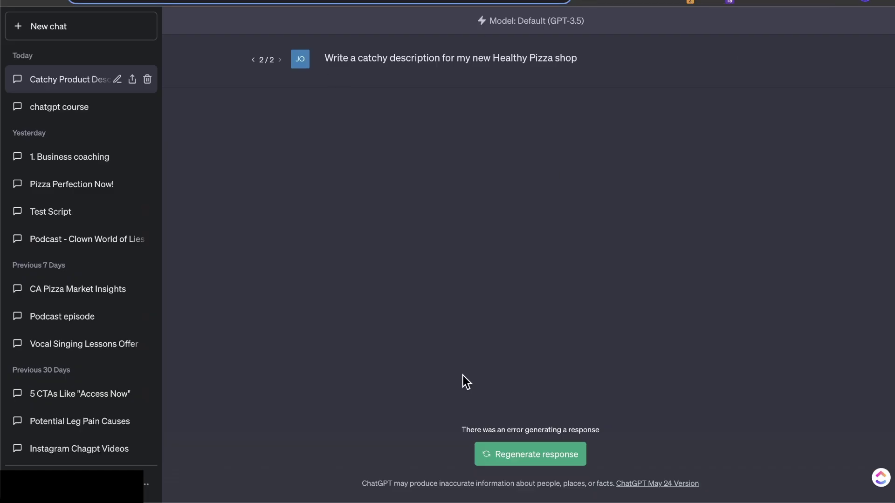
pyautogui.click(509, 457)
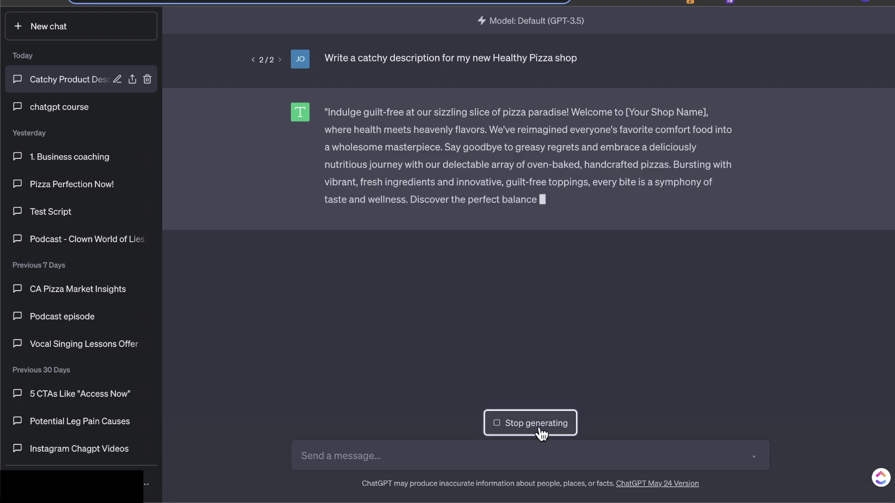
pyautogui.click(538, 425)
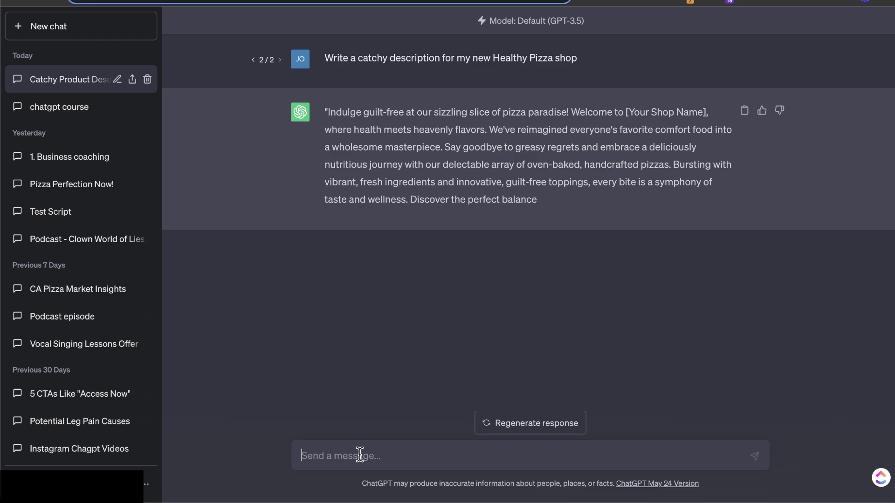
# Send ChatGPT the message "brainstorm 10 ideas for headlines for my healthy pizza shop for families"
pyautogui.hotkey('ctrl', 'v')
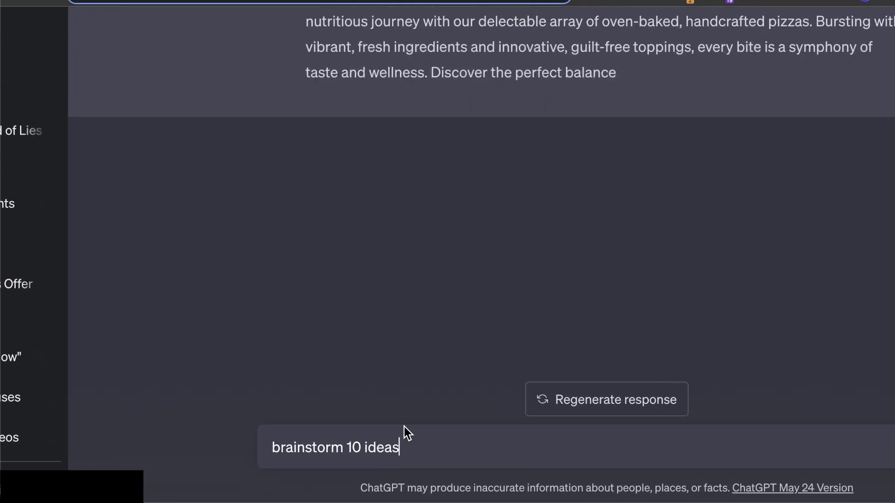
pyautogui.write('for headlines for ')
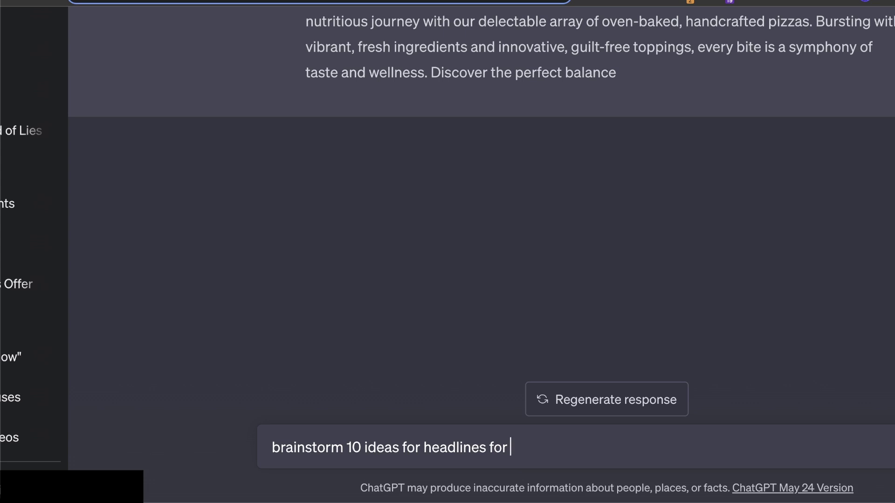
pyautogui.write('my my healthy pizz')
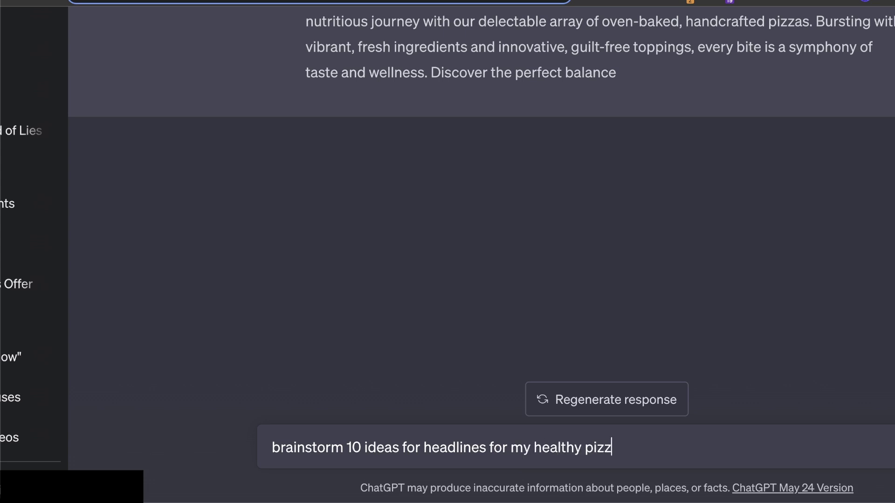
pyautogui.write('a shop for famil')
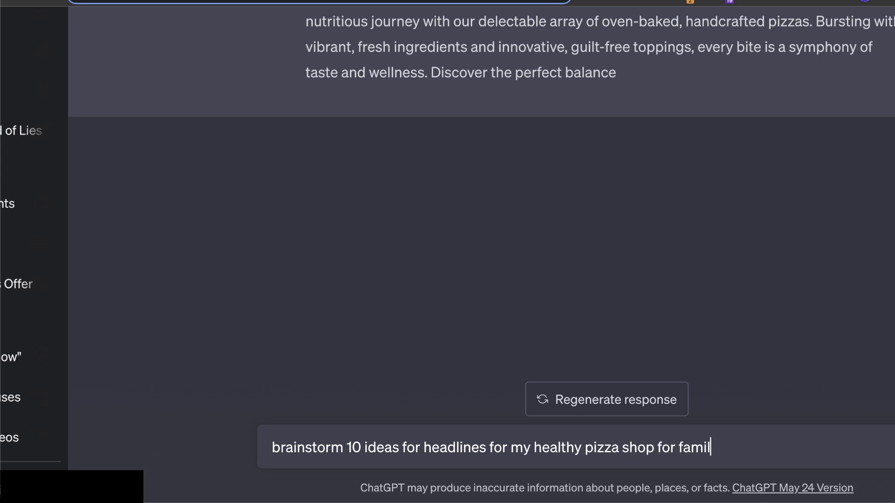
pyautogui.write('y')
pyautogui.press('BackSpace')
pyautogui.write('ies')
pyautogui.press('Return')
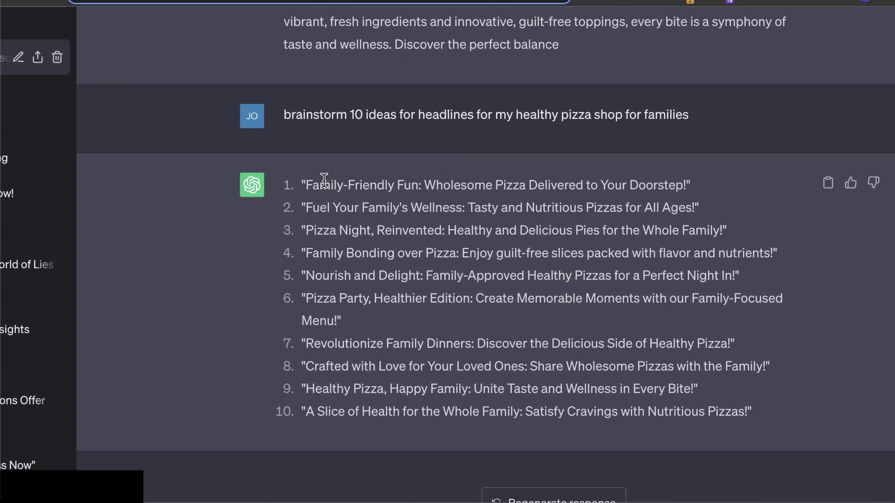
# Copy the ten generated headlines into the Notion guide under "brainstorm 10 ideas"
pyautogui.moveTo(312, 189); pyautogui.dragTo(805, 421)
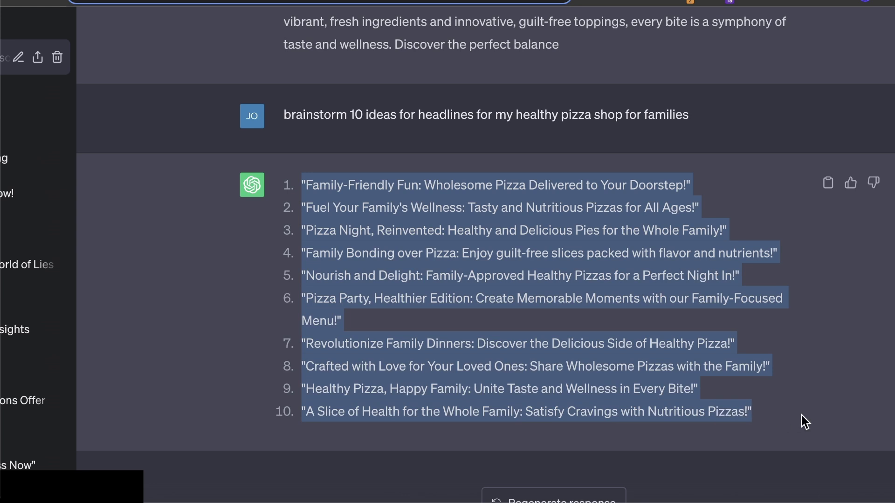
pyautogui.click(828, 184)
pyautogui.click(815, 228)
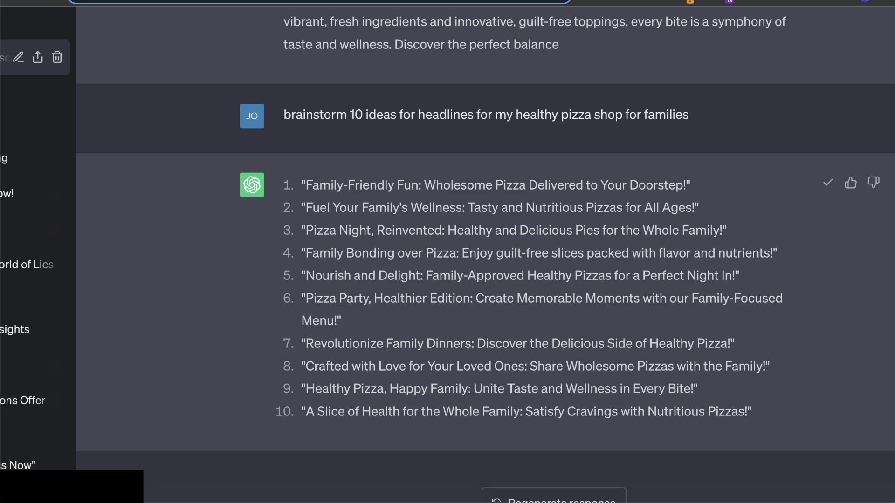
pyautogui.hotkey('ctrl', 'Tab')
pyautogui.click(147, 273)
pyautogui.press('super+v')
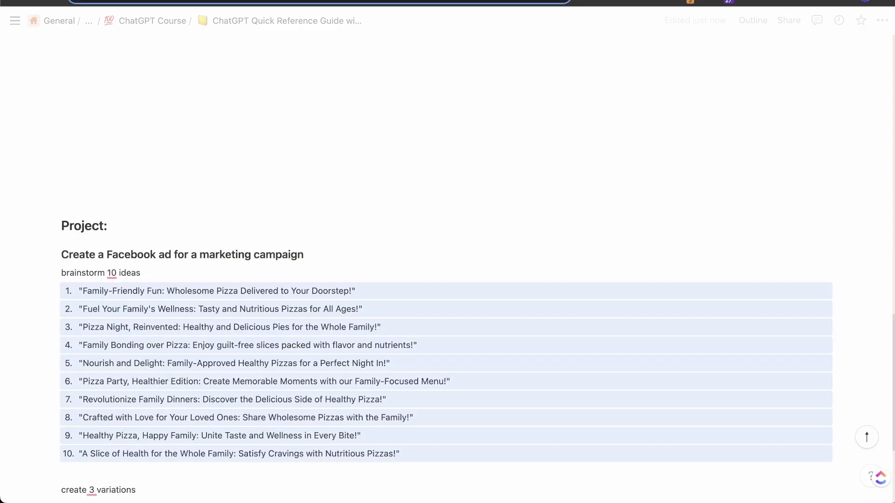
# Copy the headline "Fuel Your Family's Wellness: Tasty and Nutritious Pizzas for All Ages!" from the guide into a new ChatGPT message
pyautogui.scroll(-3, 133, 293)
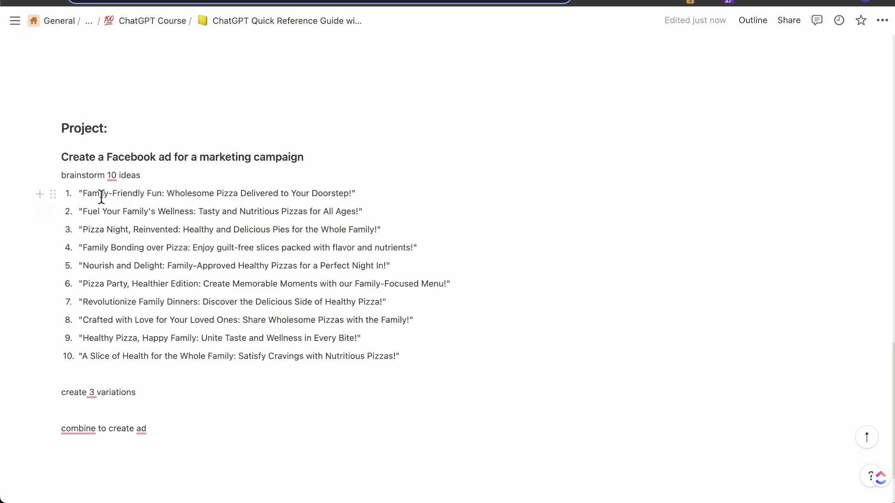
pyautogui.scroll(5, 96, 225)
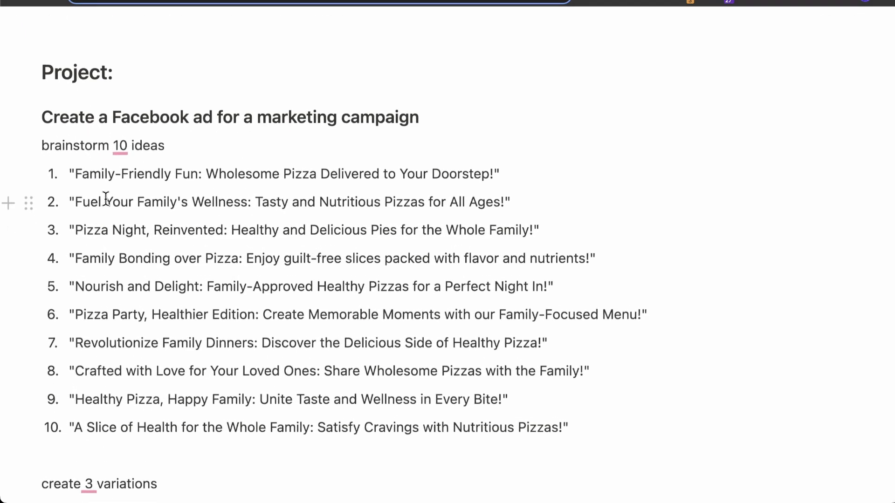
pyautogui.moveTo(75, 202); pyautogui.dragTo(504, 206)
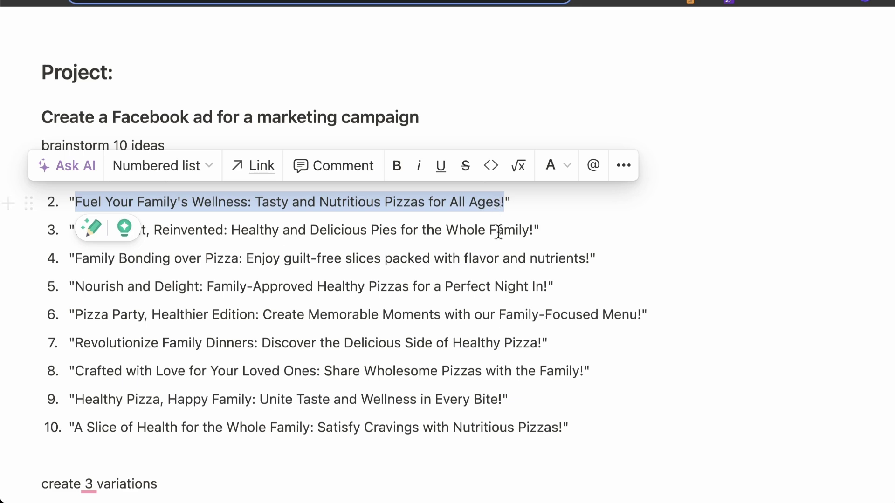
pyautogui.scroll(-5, 498, 232)
pyautogui.scroll(-2, 120, 374)
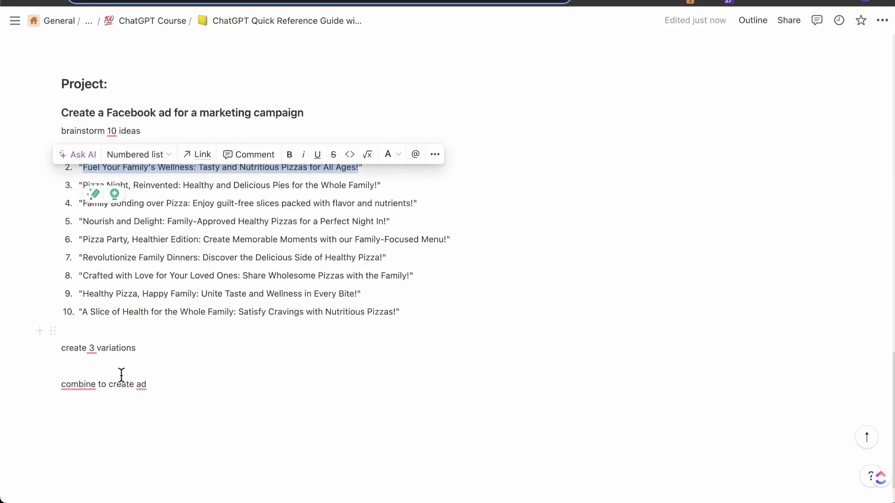
pyautogui.scroll(-2, 142, 308)
pyautogui.click(735, 46)
pyautogui.click(728, 2)
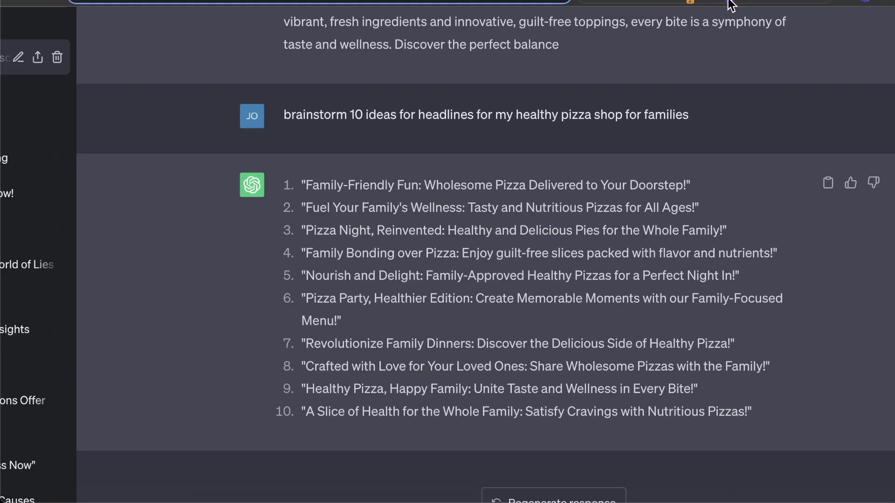
pyautogui.scroll(-3, 467, 314)
pyautogui.click(322, 443)
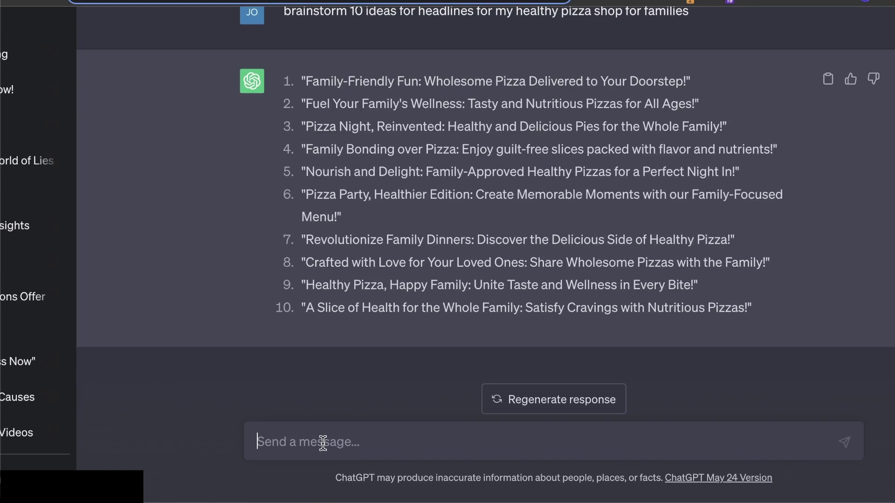
pyautogui.hotkey('ctrl', 'v')
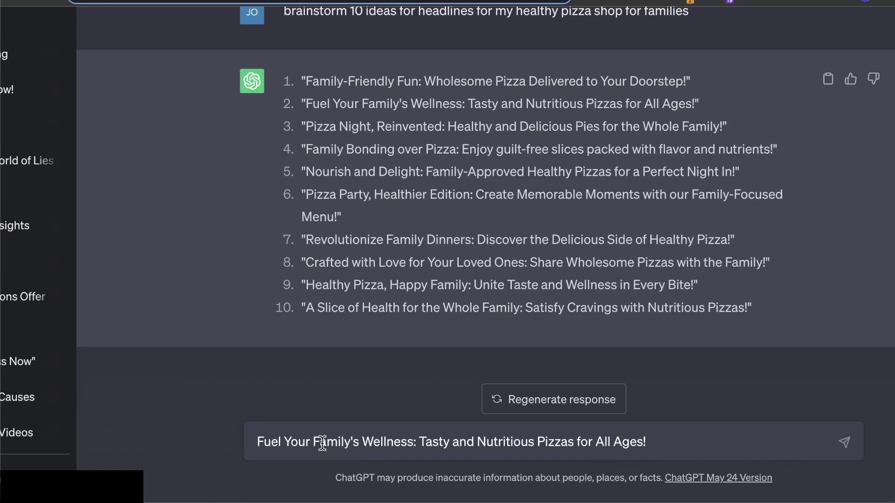
# Insert "Create a facebook ad using this headline:" before the pasted headline in the drafted message
pyautogui.write('Create a')
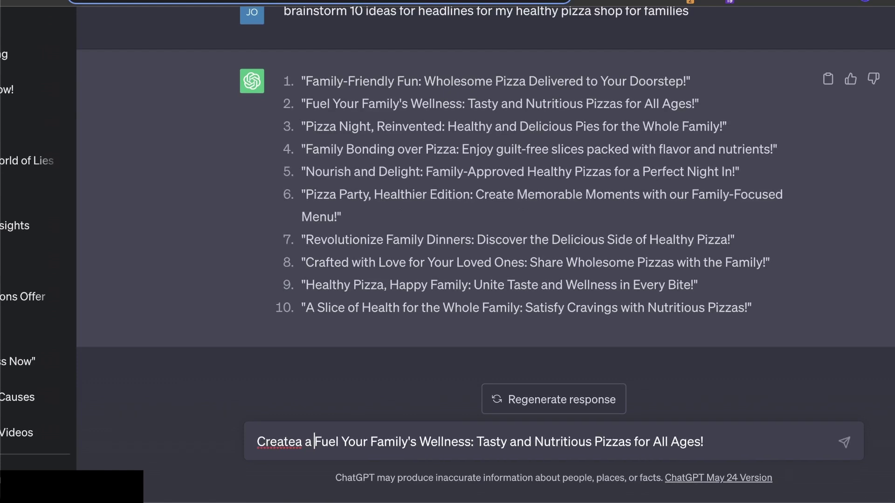
pyautogui.press('BackSpace')
pyautogui.press('BackSpace')
pyautogui.press('BackSpace')
pyautogui.write('a facebook ad wi')
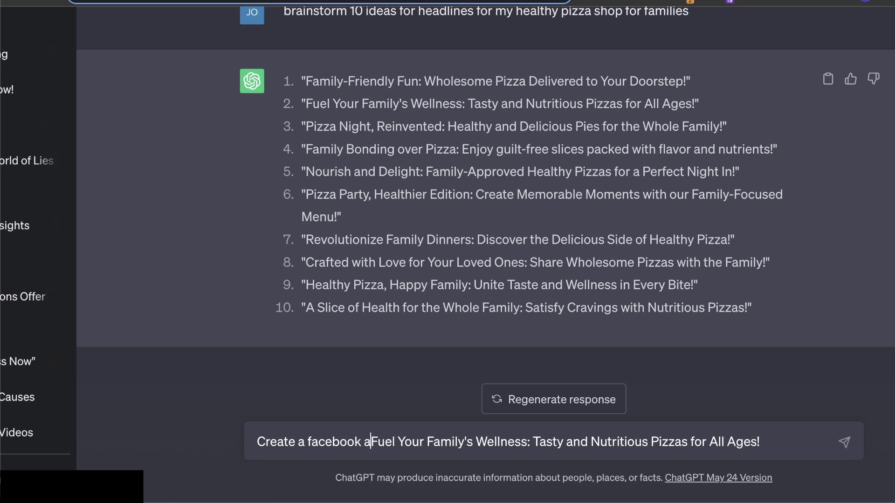
pyautogui.press('BackSpace')
pyautogui.press('BackSpace')
pyautogui.write('using this headline')
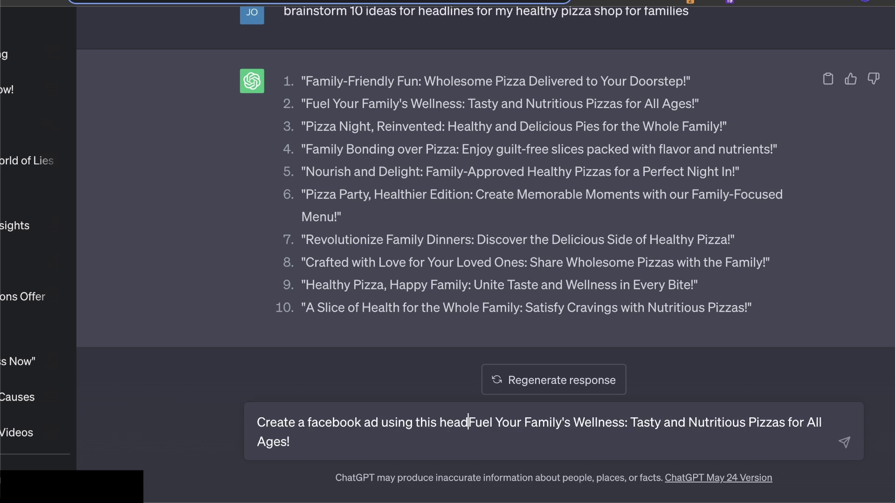
pyautogui.write(':')
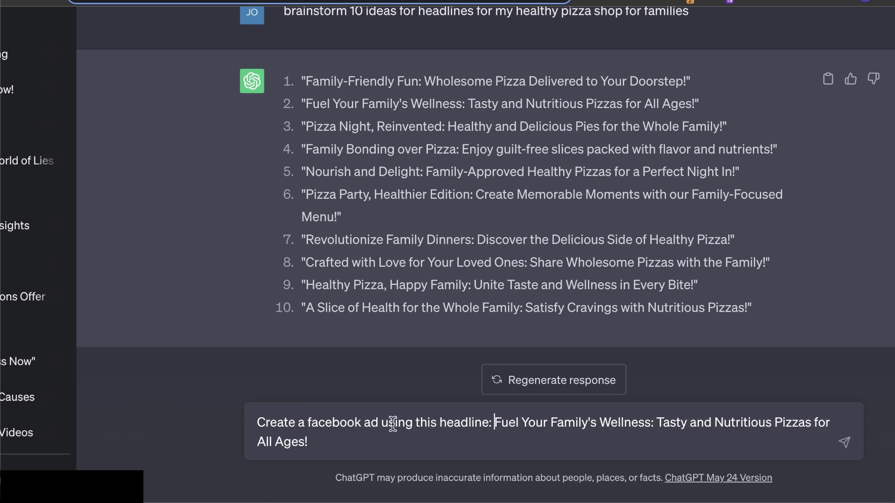
# Replace "a" with "3" before "facebook ad" in the drafted message and send it
pyautogui.click(308, 424)
pyautogui.press('BackSpace')
pyautogui.press('BackSpace')
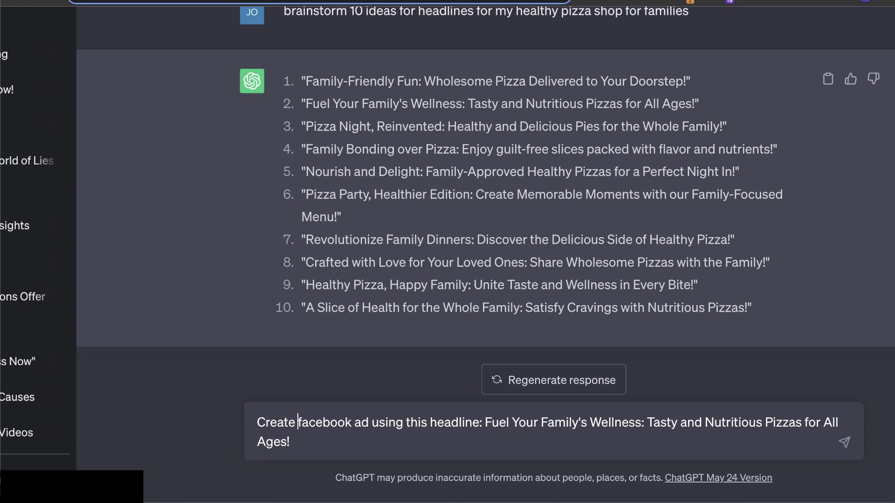
pyautogui.write('3')
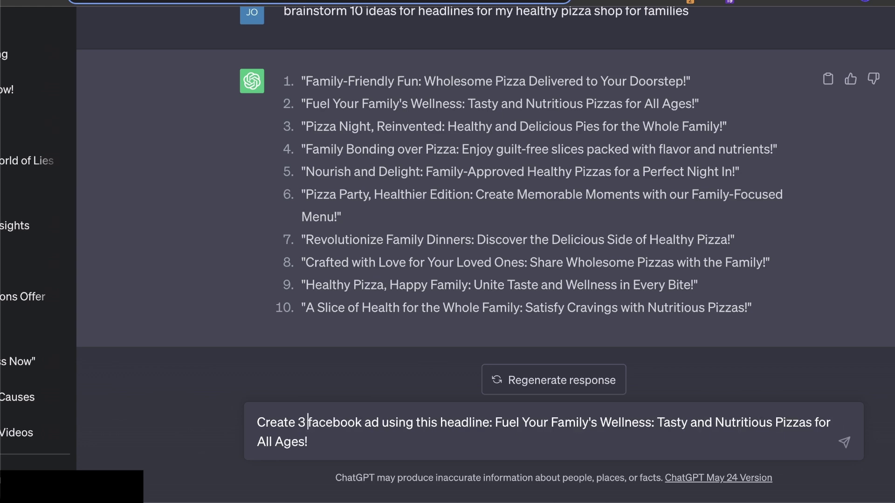
pyautogui.press('Return')
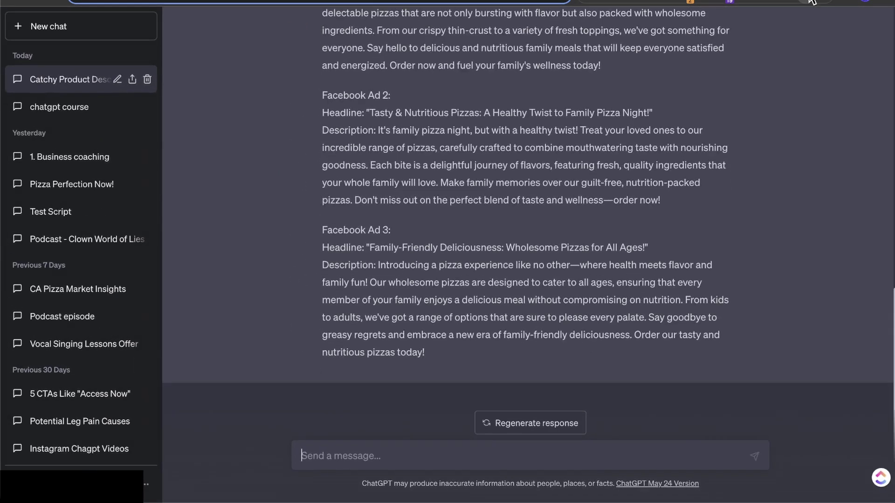
# Hide the chat history and copy the three generated Facebook ads into the Notion guide under "create 3 variations"
pyautogui.click(778, 33)
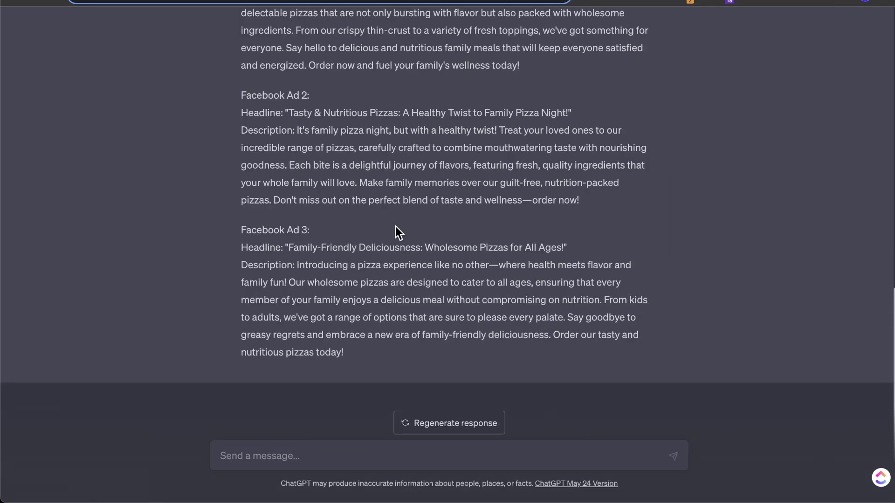
pyautogui.scroll(3, 360, 222)
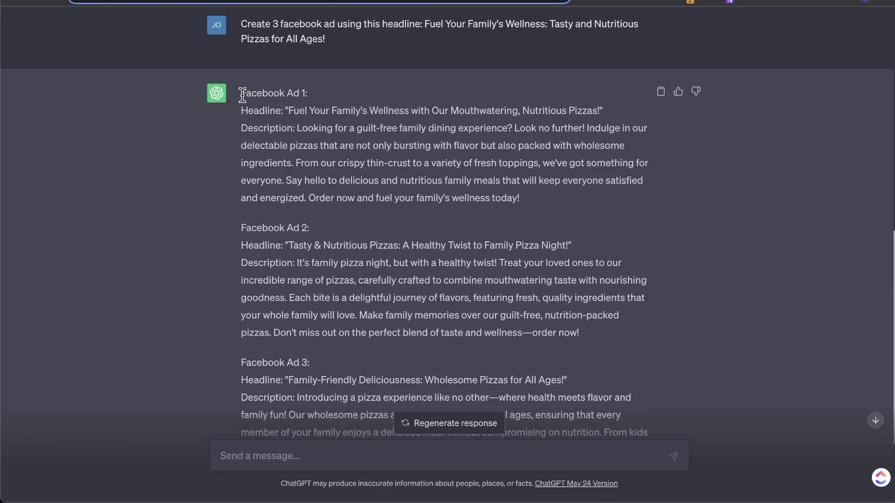
pyautogui.moveTo(241, 92); pyautogui.dragTo(390, 292)
pyautogui.press('super+c')
pyautogui.click(694, 110)
pyautogui.hotkey('ctrl', 'Tab')
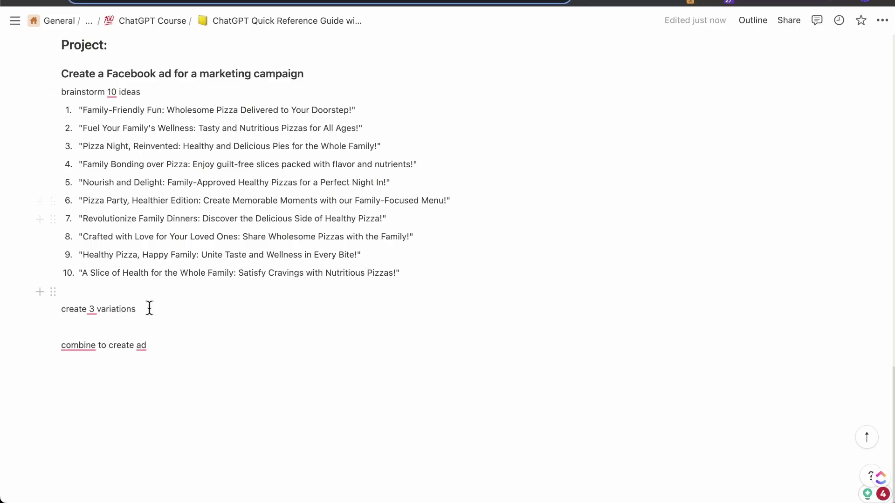
pyautogui.press('Return')
pyautogui.press('super+v')
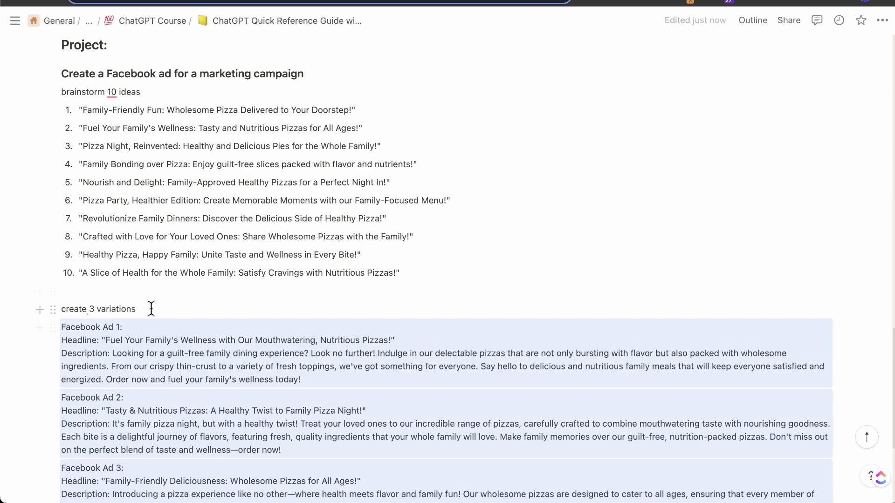
# Copy the second brainstormed headline, "Fuel Your Family's Wellness", onto a new line beneath "combine to create ad"
pyautogui.scroll(-1, 236, 319)
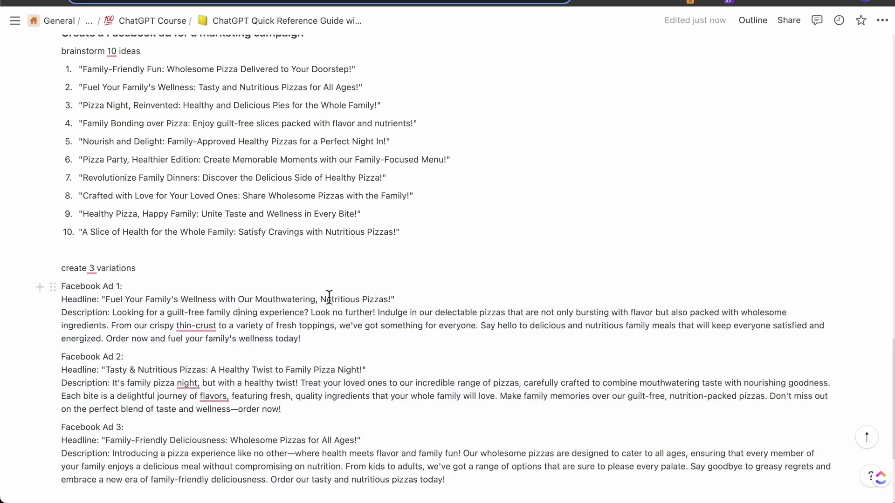
pyautogui.scroll(-2, 329, 297)
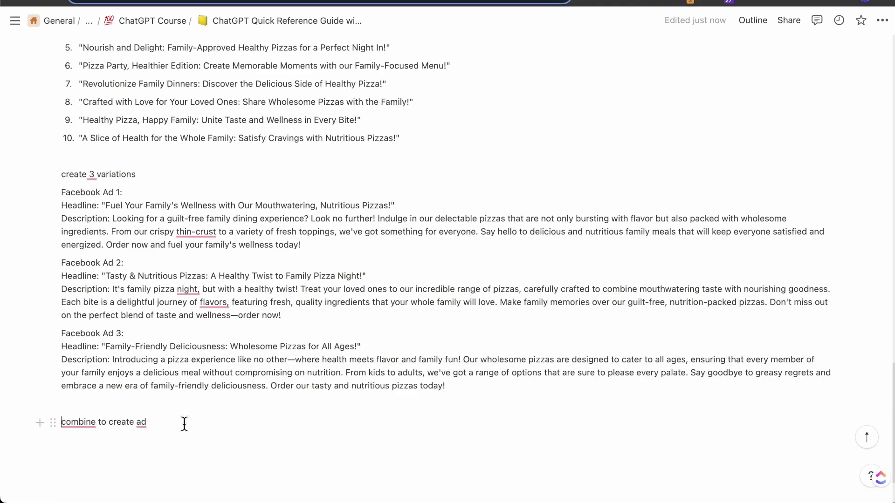
pyautogui.press('Return')
pyautogui.scroll(2, 368, 98)
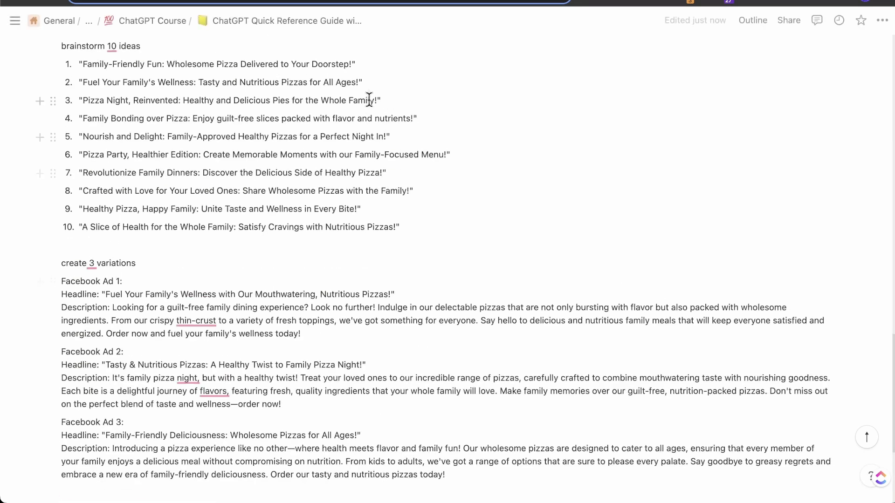
pyautogui.scroll(1, 375, 61)
pyautogui.moveTo(379, 100); pyautogui.dragTo(73, 96)
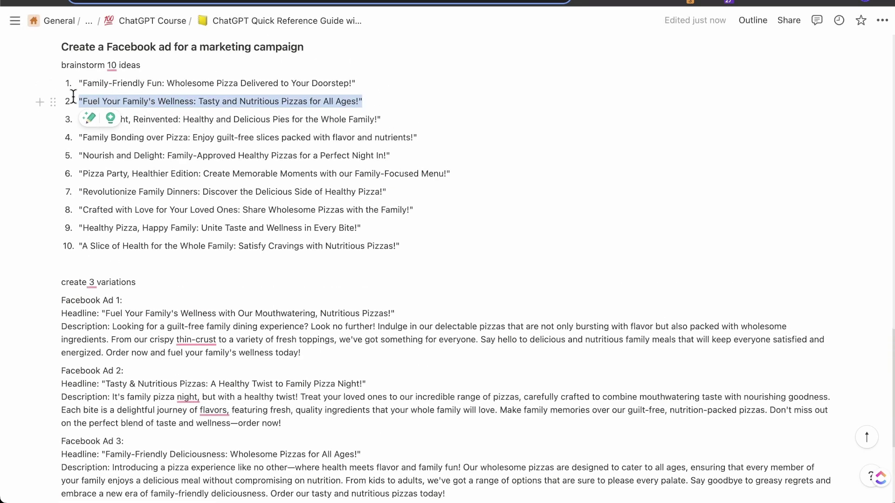
pyautogui.hotkey('ctrl', 'c')
pyautogui.scroll(-5, 128, 376)
pyautogui.click(142, 325)
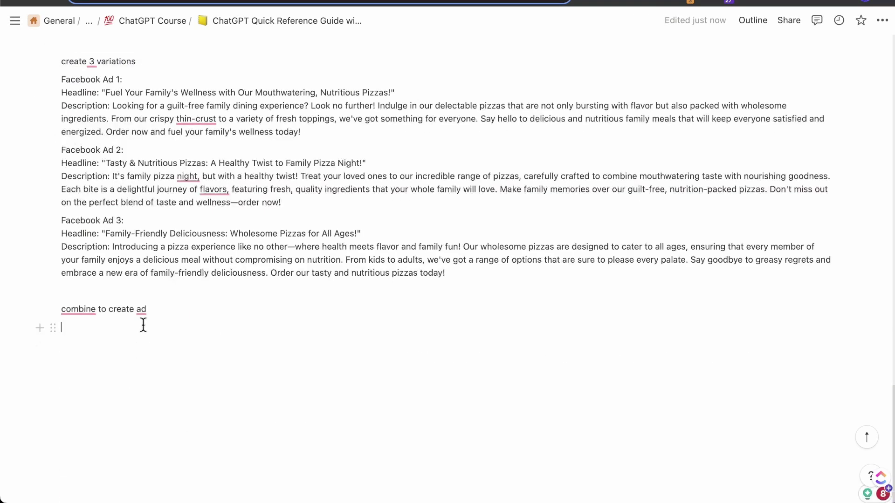
pyautogui.hotkey('ctrl', 'v')
# Copy the headline and description of Facebook Ad 2 as a second list item beneath "combine to create ad"
pyautogui.scroll(2, 165, 252)
pyautogui.moveTo(357, 297); pyautogui.dragTo(64, 254)
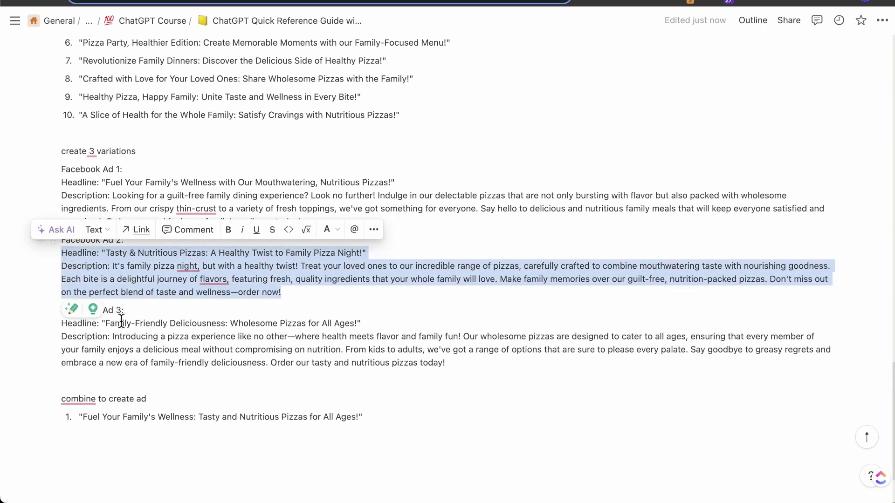
pyautogui.hotkey('ctrl', 'c')
pyautogui.click(374, 416)
pyautogui.press('Return')
pyautogui.hotkey('ctrl', 'v')
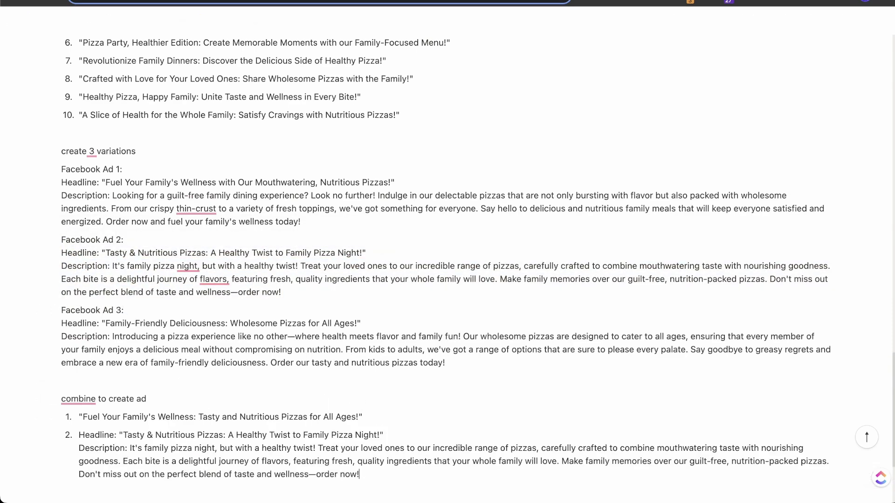
pyautogui.scroll(-3, 379, 417)
pyautogui.moveTo(389, 332); pyautogui.dragTo(77, 267)
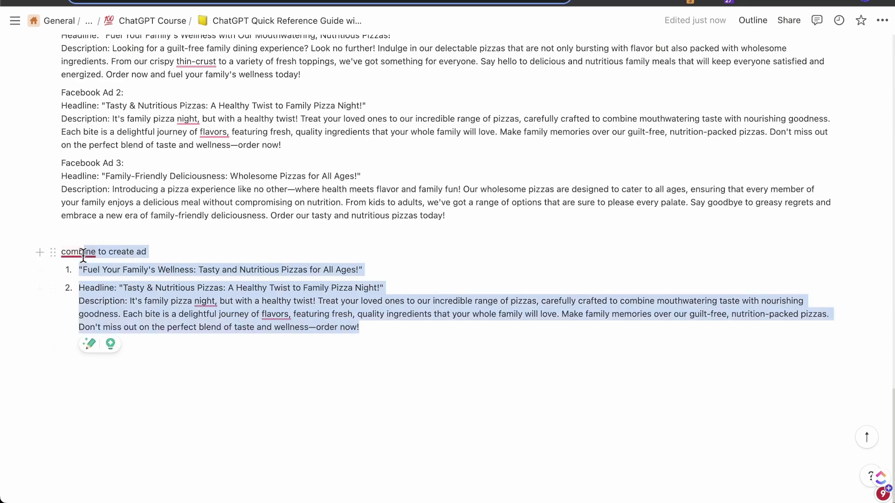
pyautogui.click(519, 334)
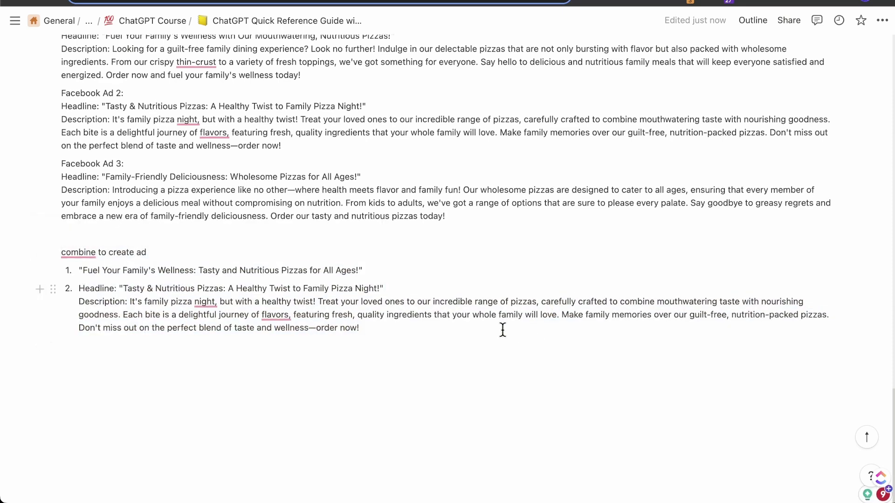
# Review the three Facebook ad variations in the Notion guide and compare them with the generated ads in the ChatGPT conversation
pyautogui.scroll(2, 220, 304)
pyautogui.moveTo(123, 129); pyautogui.dragTo(160, 226)
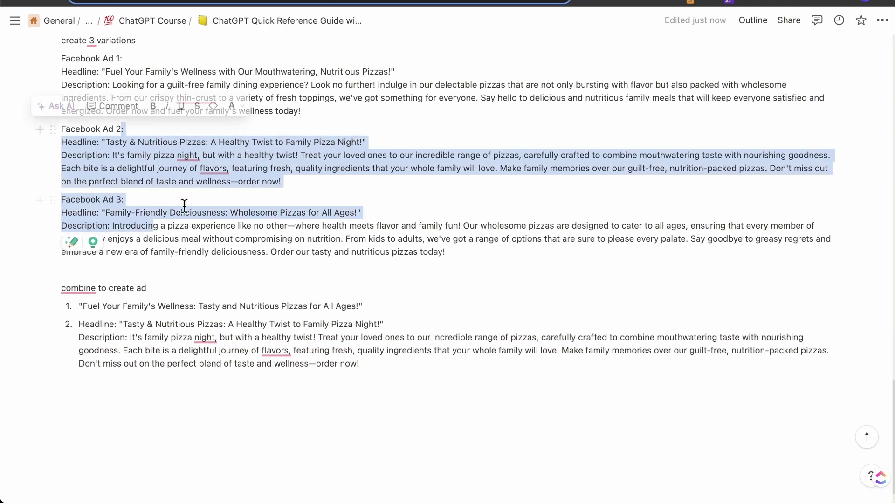
pyautogui.scroll(10, 452, 321)
pyautogui.scroll(-6, 355, 302)
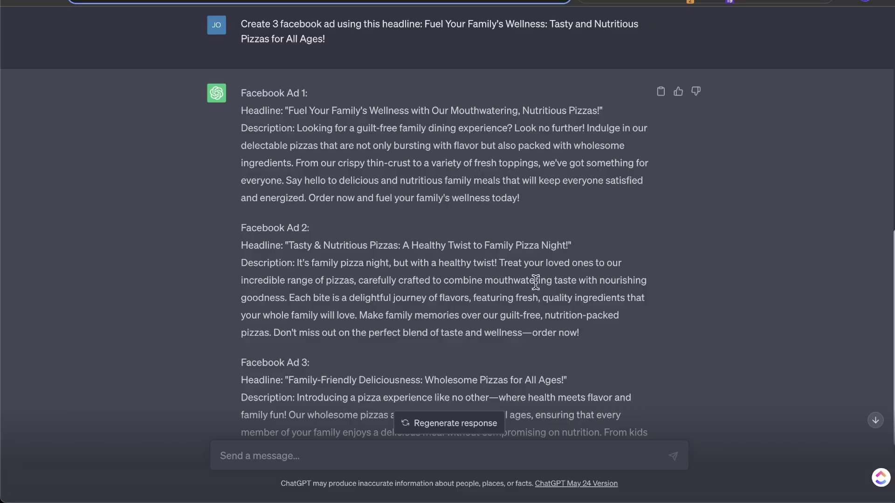
pyautogui.scroll(5, 536, 281)
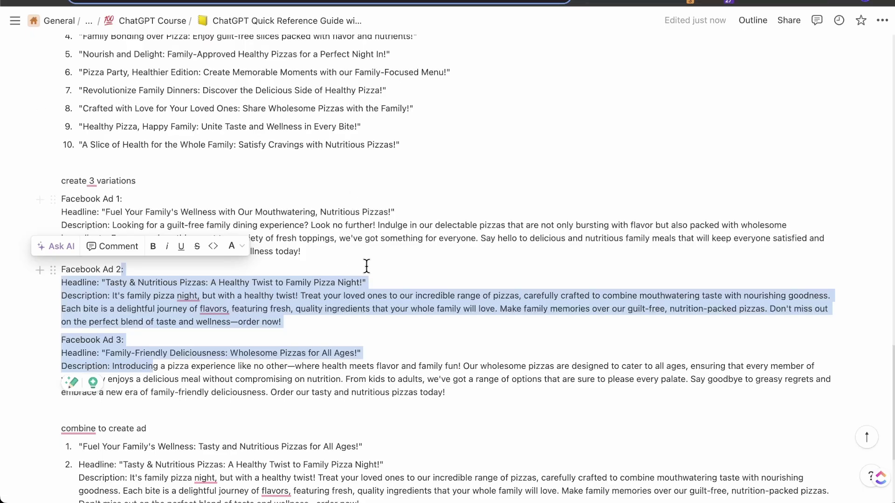
pyautogui.click(367, 266)
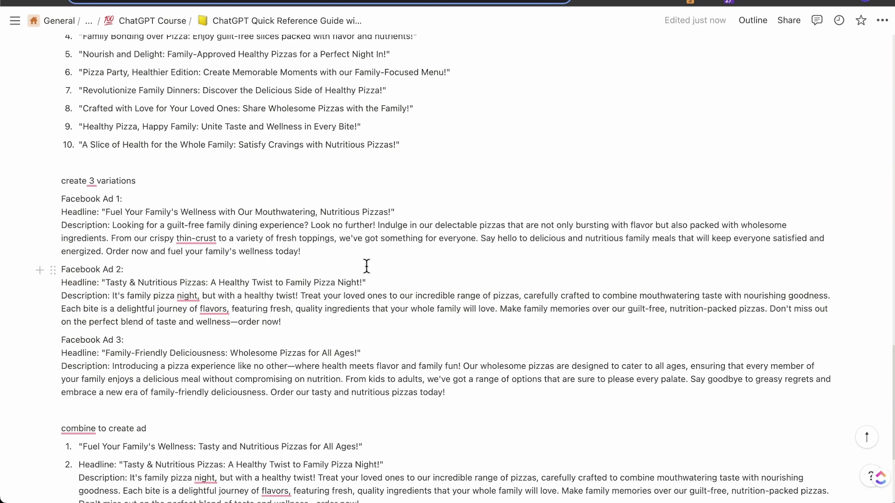
pyautogui.scroll(-1, 367, 266)
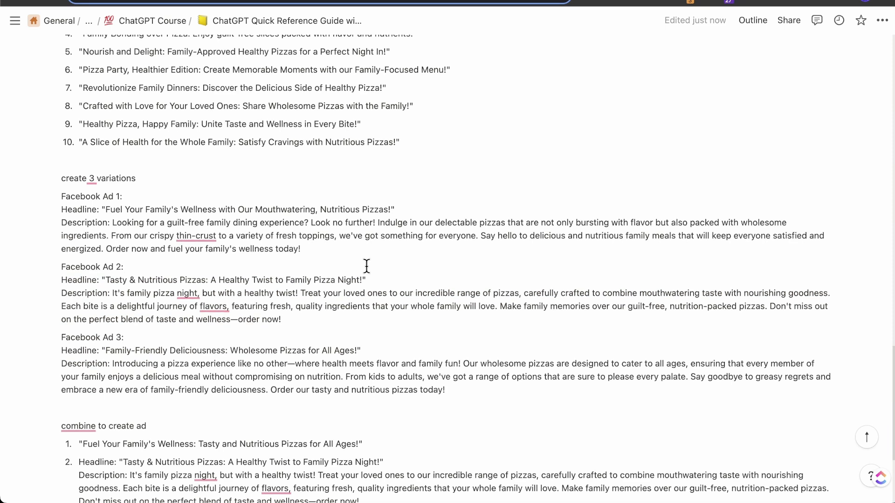
pyautogui.moveTo(351, 294); pyautogui.dragTo(247, 308)
# Review the project section from the brainstormed headlines to the ad variations, checking the guide's prompt topics and the matching ChatGPT prompts
pyautogui.scroll(5, 227, 281)
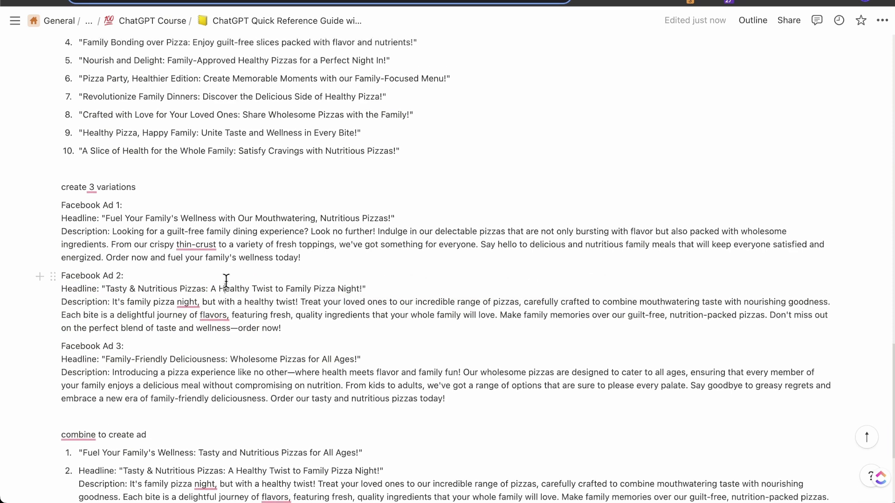
pyautogui.moveTo(325, 121); pyautogui.dragTo(132, 123)
pyautogui.scroll(-5, 247, 254)
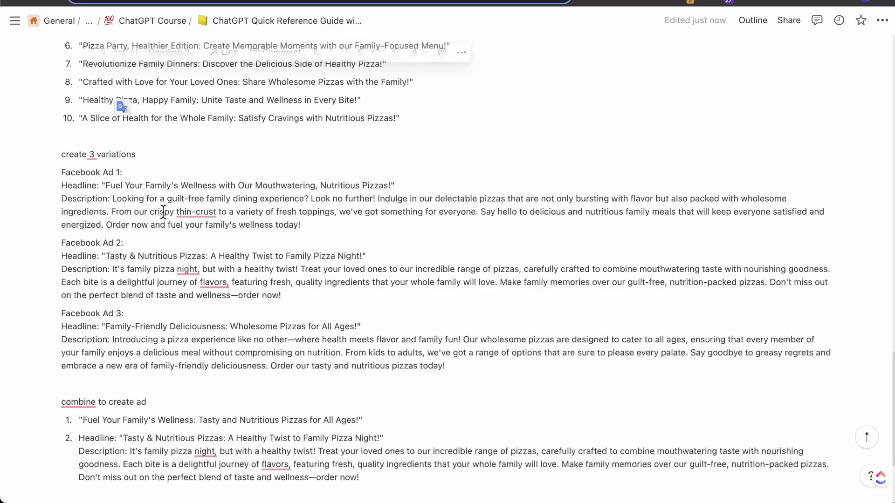
pyautogui.scroll(9, 272, 282)
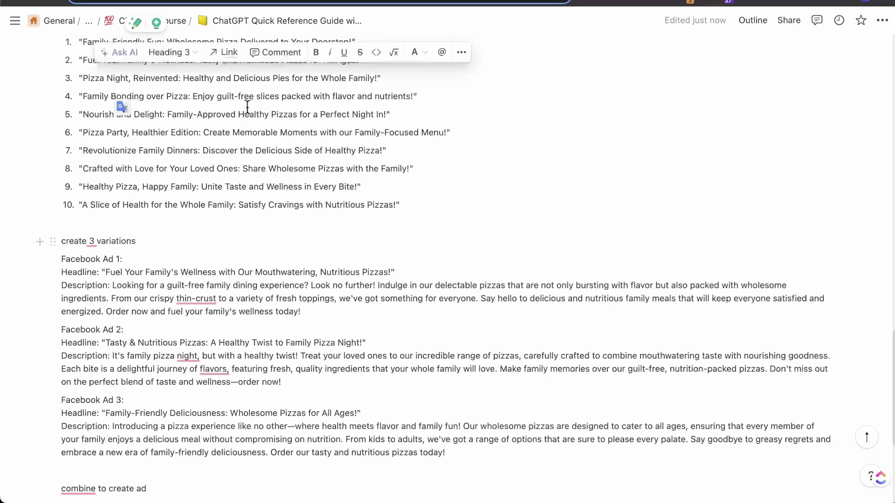
pyautogui.scroll(7, 142, 152)
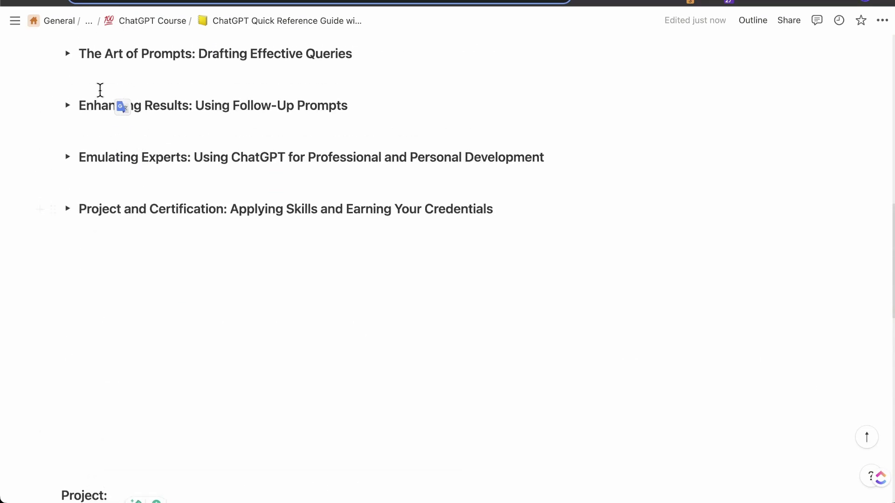
pyautogui.scroll(-8, 132, 174)
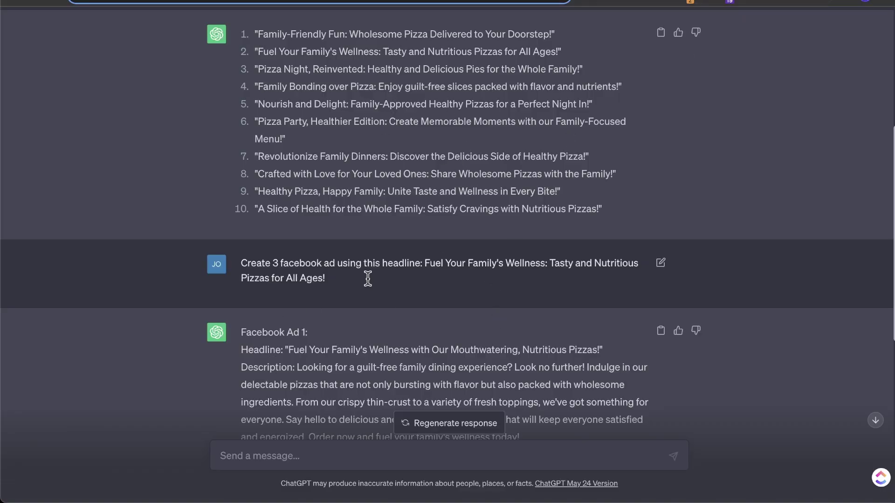
pyautogui.scroll(-4, 367, 278)
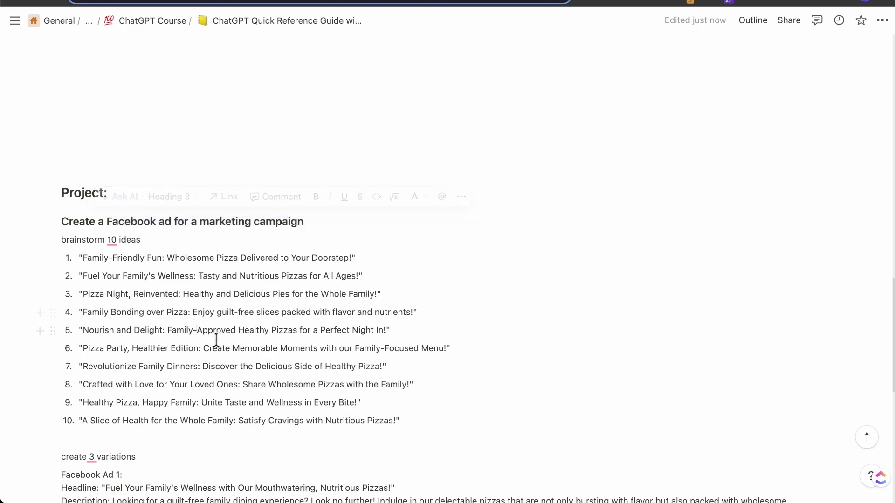
pyautogui.scroll(-3, 237, 409)
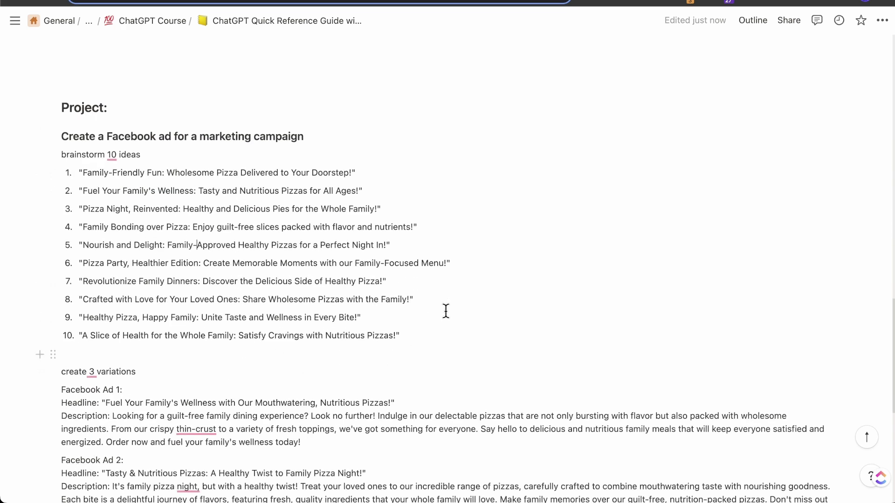
pyautogui.scroll(-3, 220, 233)
pyautogui.moveTo(229, 189); pyautogui.dragTo(204, 309)
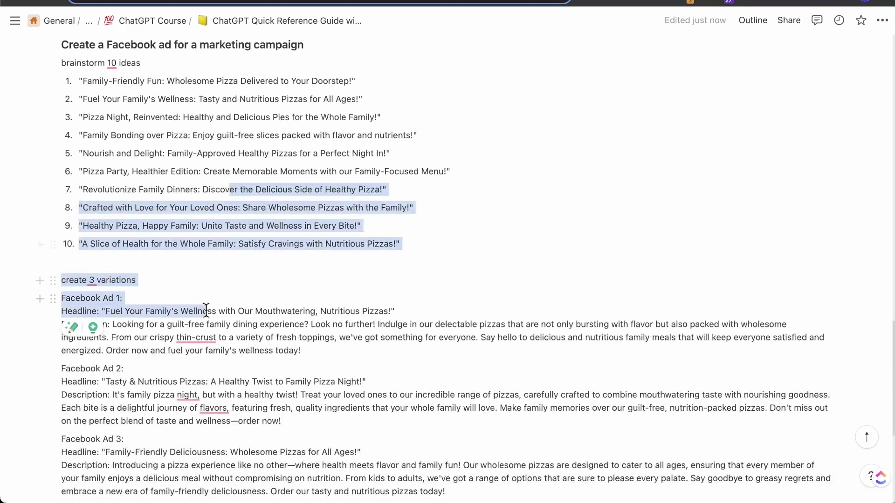
pyautogui.click(216, 315)
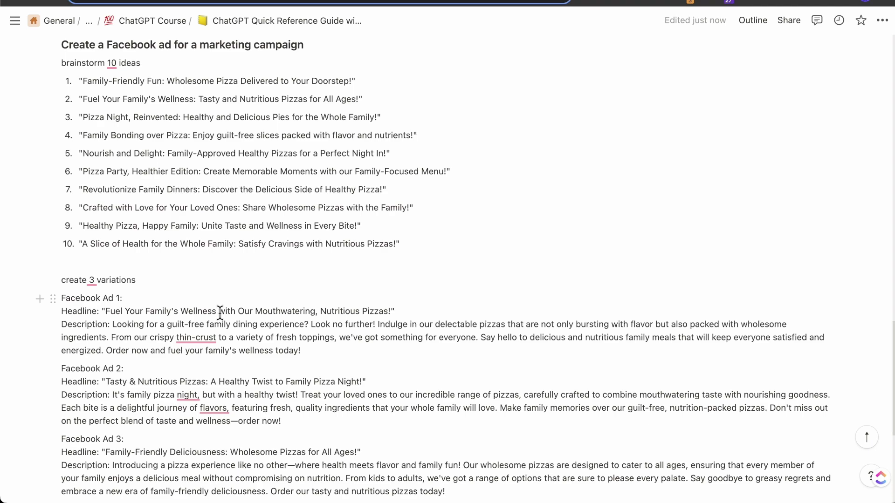